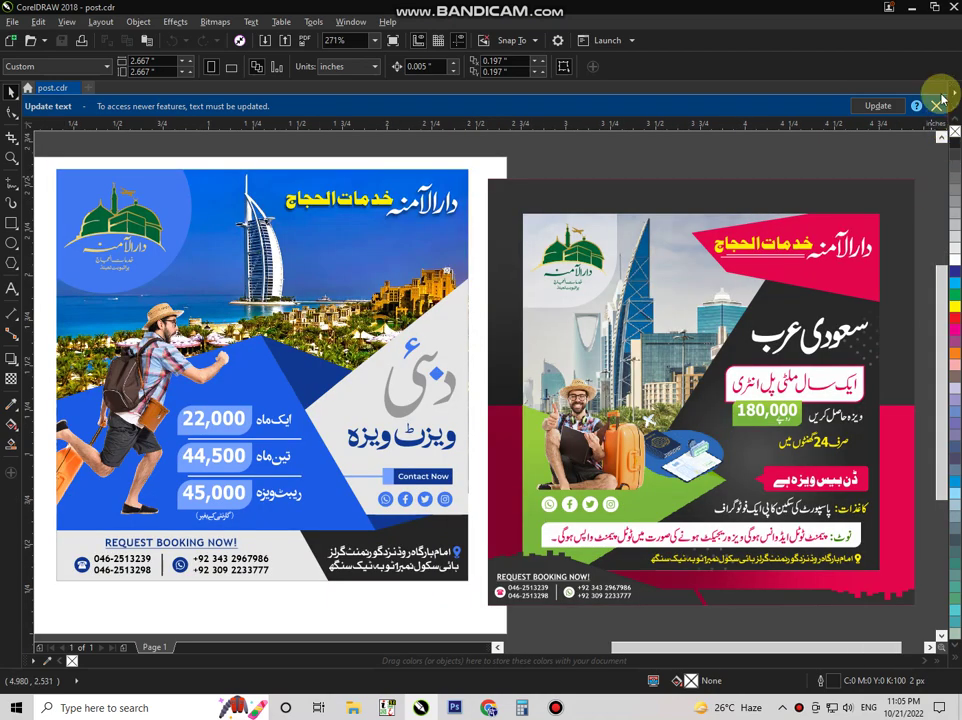
Dismiss the text update notice and move all objects of the Saudi Arabia poster farther away from the page.
click(936, 105)
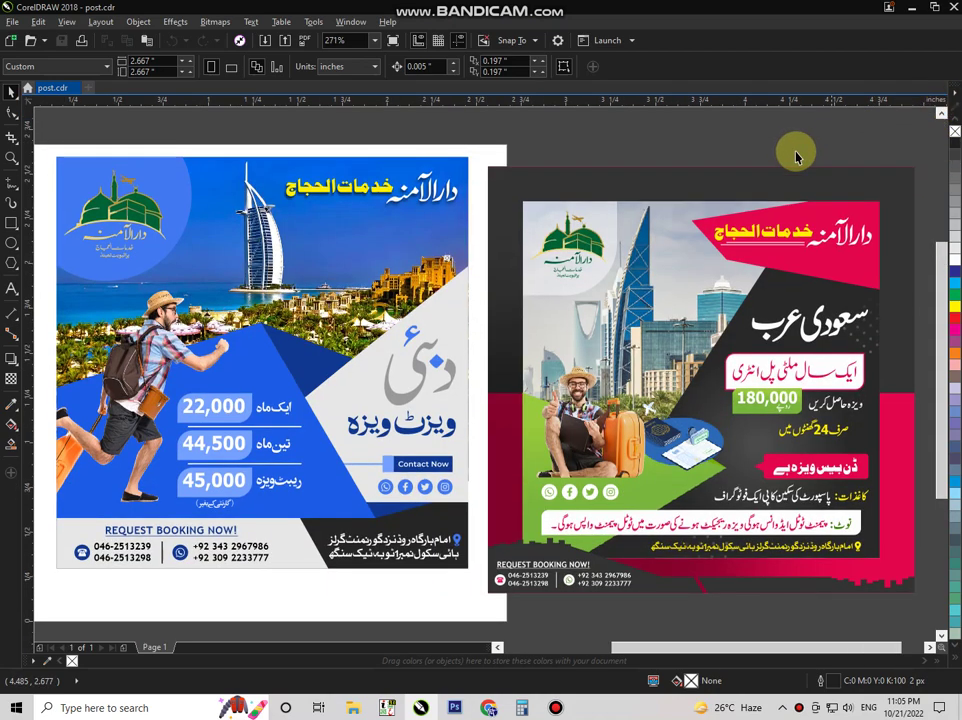
scroll(696, 216, down, 3)
drag(595, 176, 880, 472)
drag(712, 289, 779, 289)
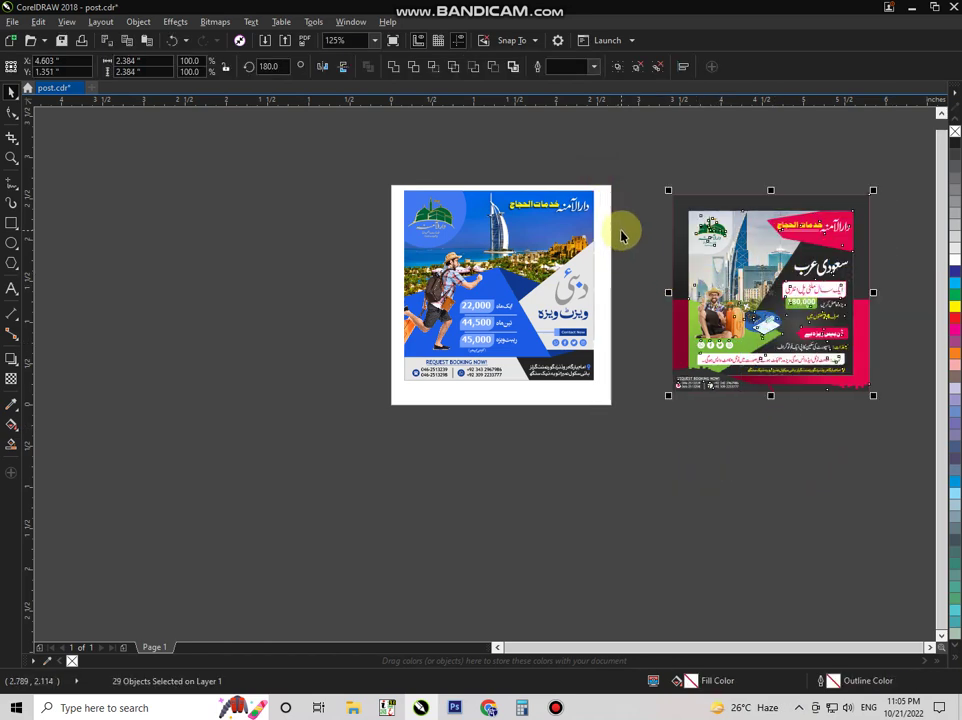
Group all objects of the Dubai poster and centre the group on the page.
click(620, 175)
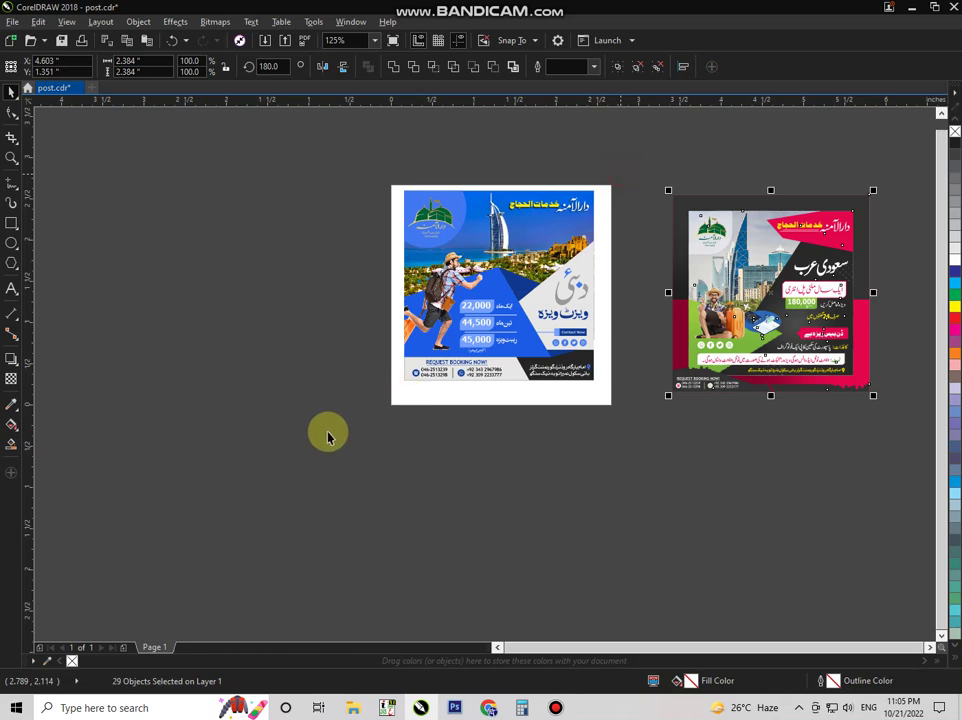
drag(621, 174, 322, 436)
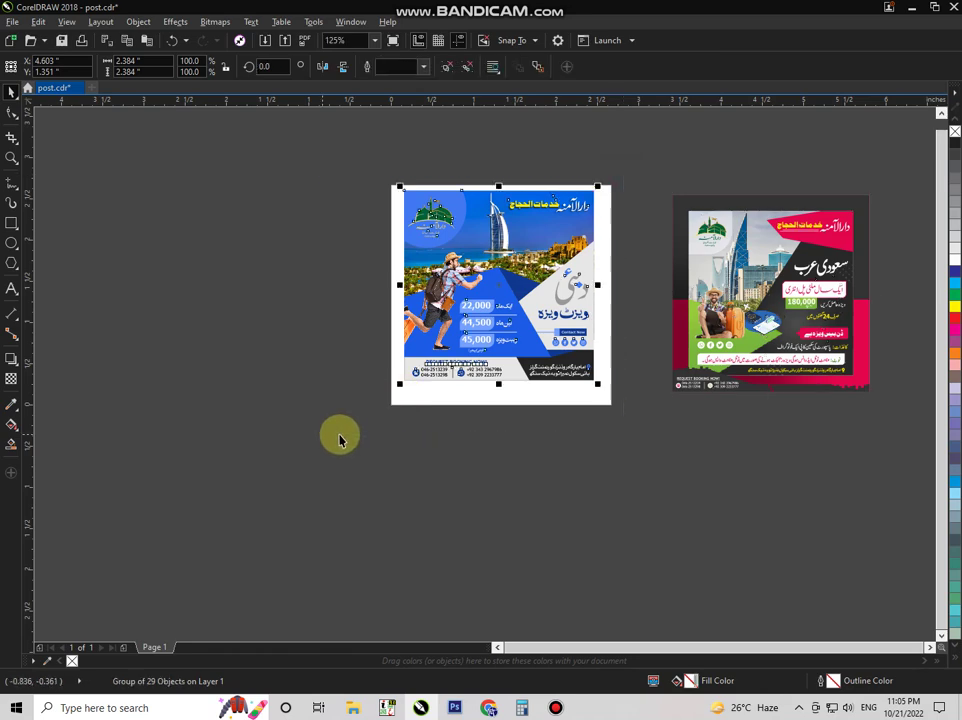
key(ctrl+u)
key(ctrl+g)
key(p)
Bring the Saudi Arabia poster closer to the Dubai poster and align the two on their horizontal centre line.
click(702, 281)
shift+click(558, 287)
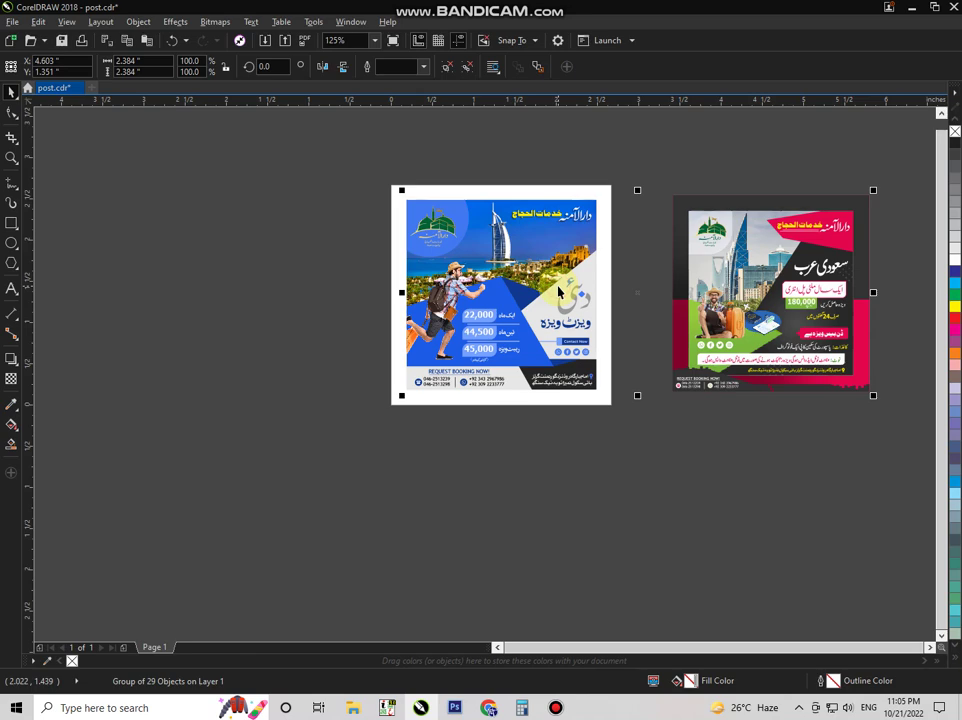
key(e)
click(694, 268)
drag(675, 270, 645, 269)
shift+click(554, 215)
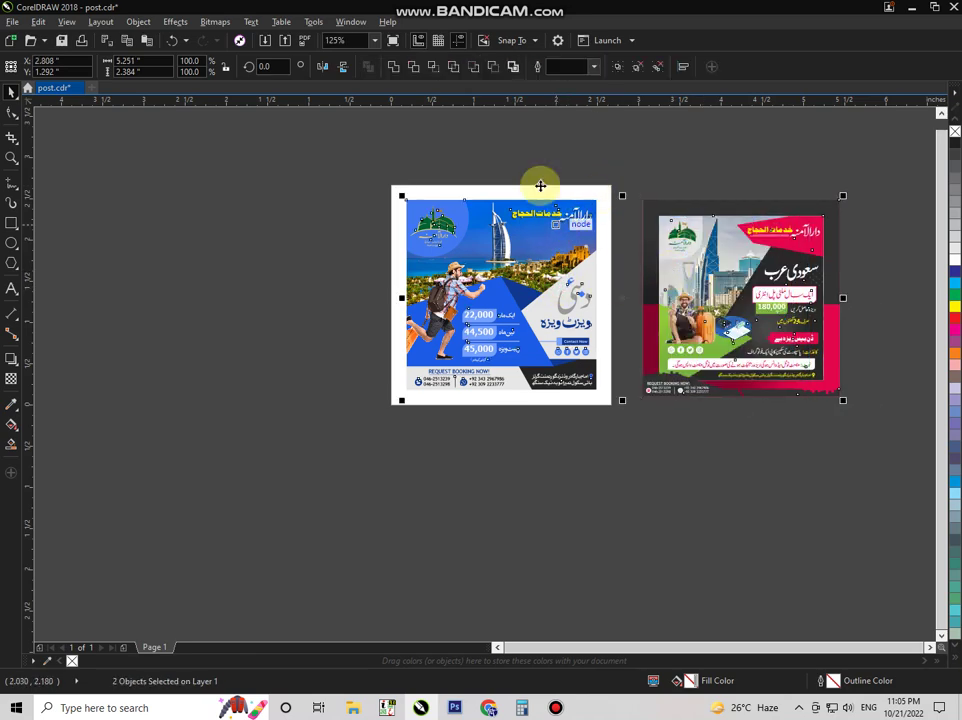
key(ctrl+e)
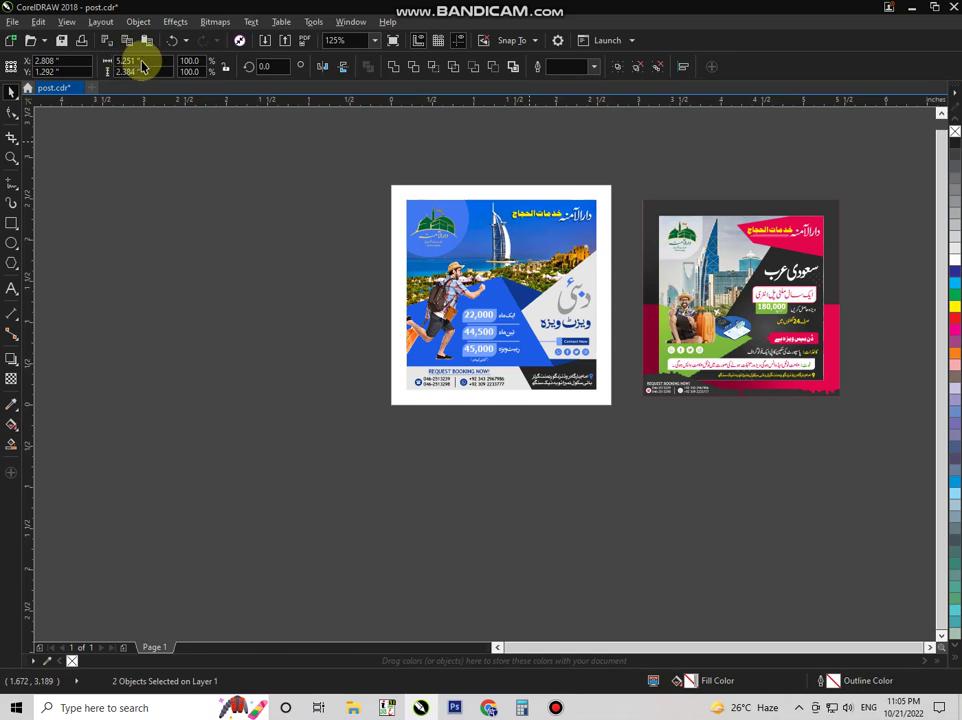
Set the page width to 10 inches.
drag(172, 61, 94, 55)
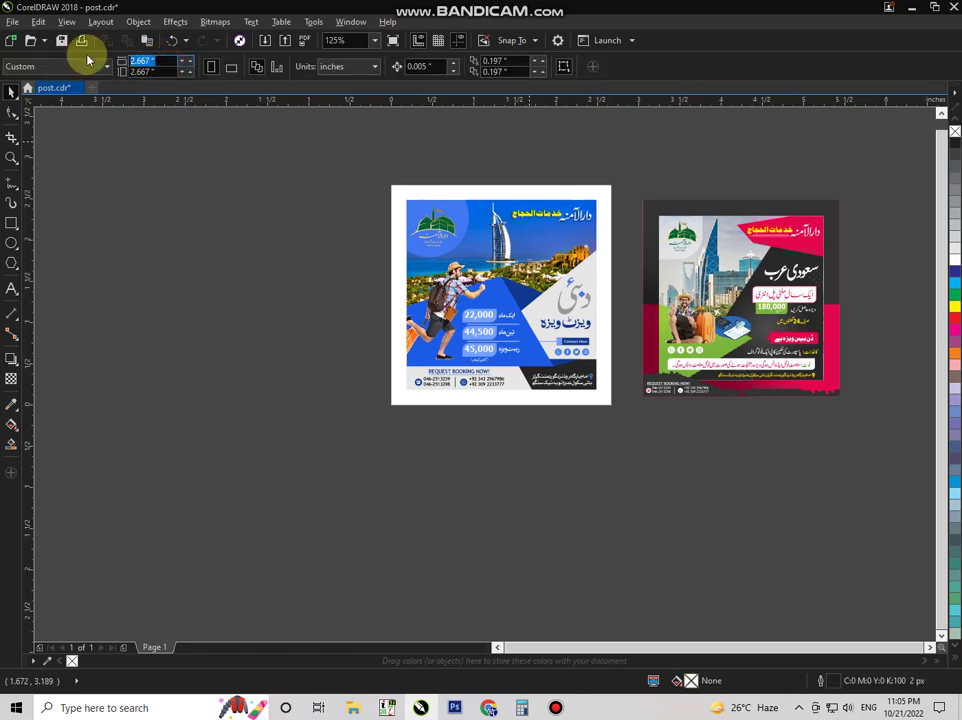
text(10)
key(Return)
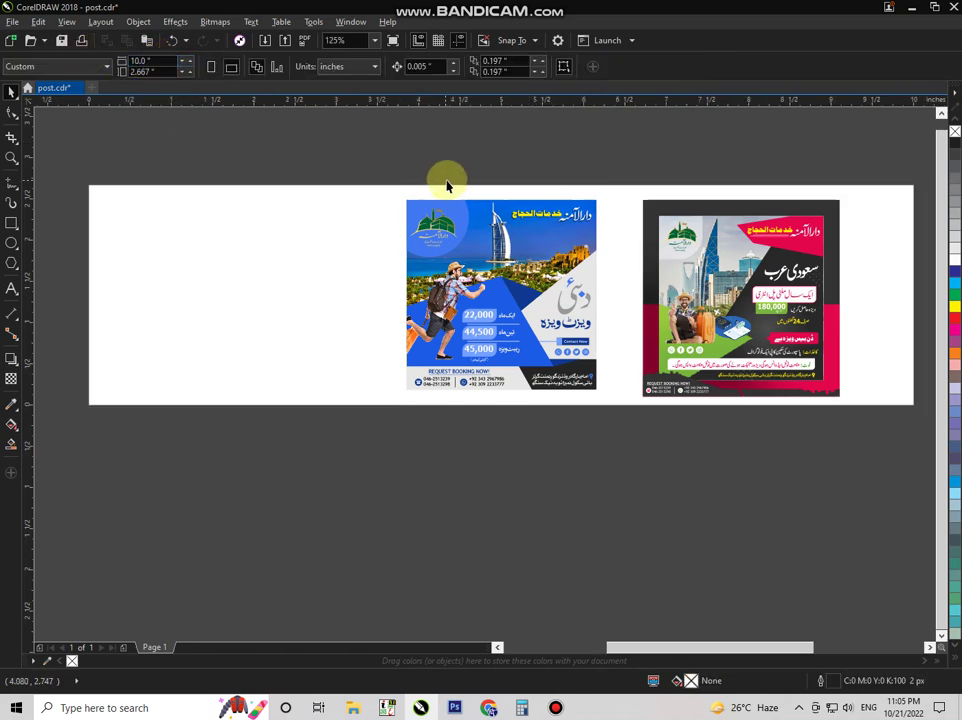
Group the two posters and centre them together on the page.
drag(380, 178, 897, 442)
key(ctrl+g)
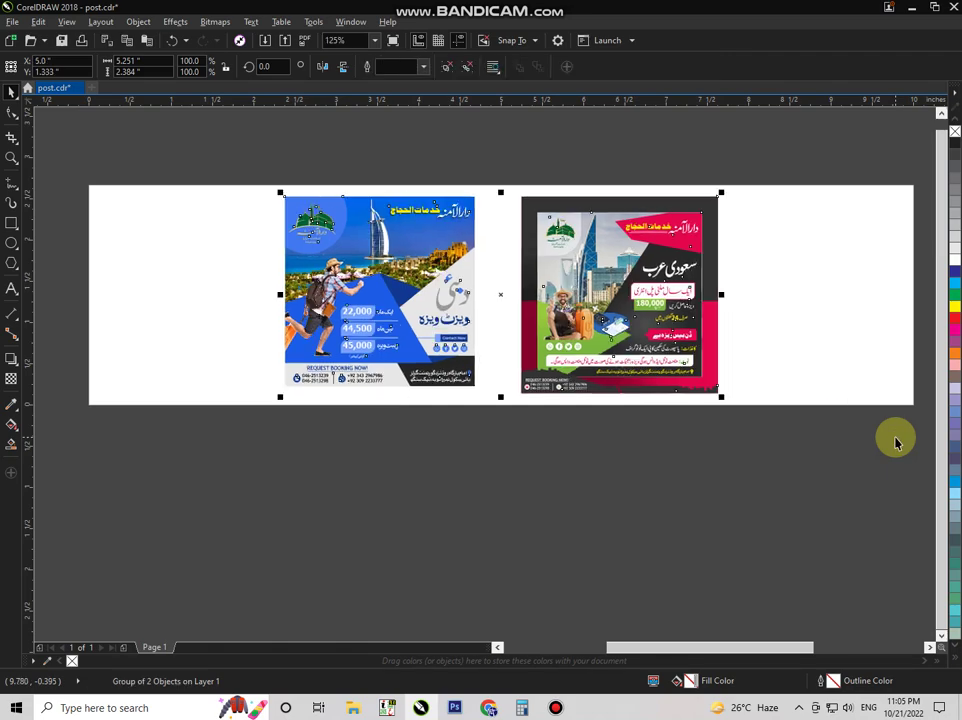
key(shift+F2)
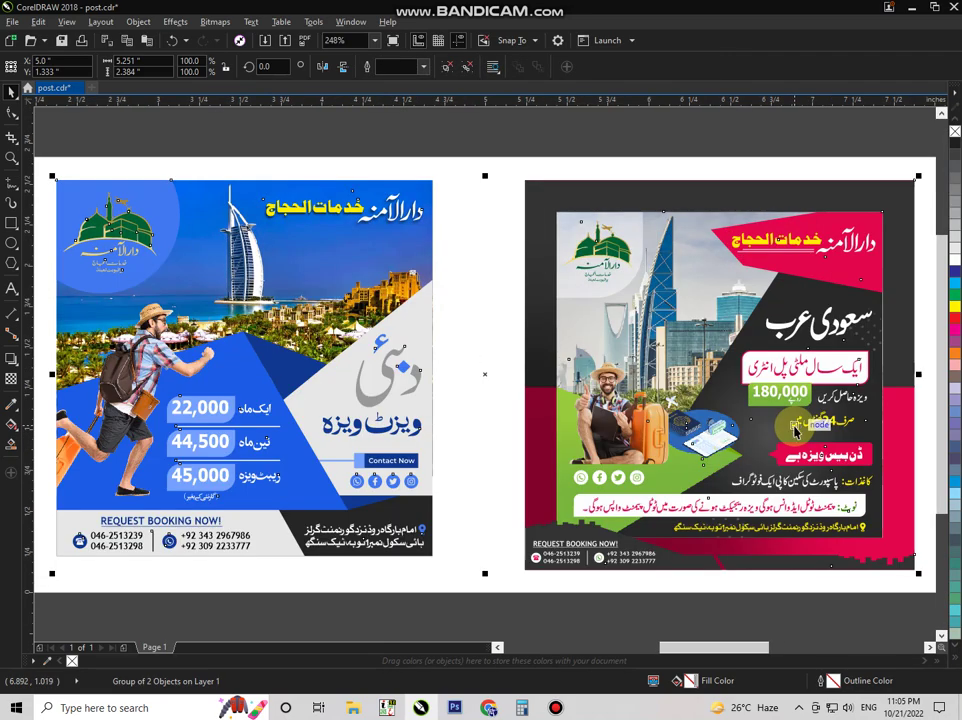
Ungroup the two posters, and break the Dubai poster's group into separate objects.
key(ctrl+u)
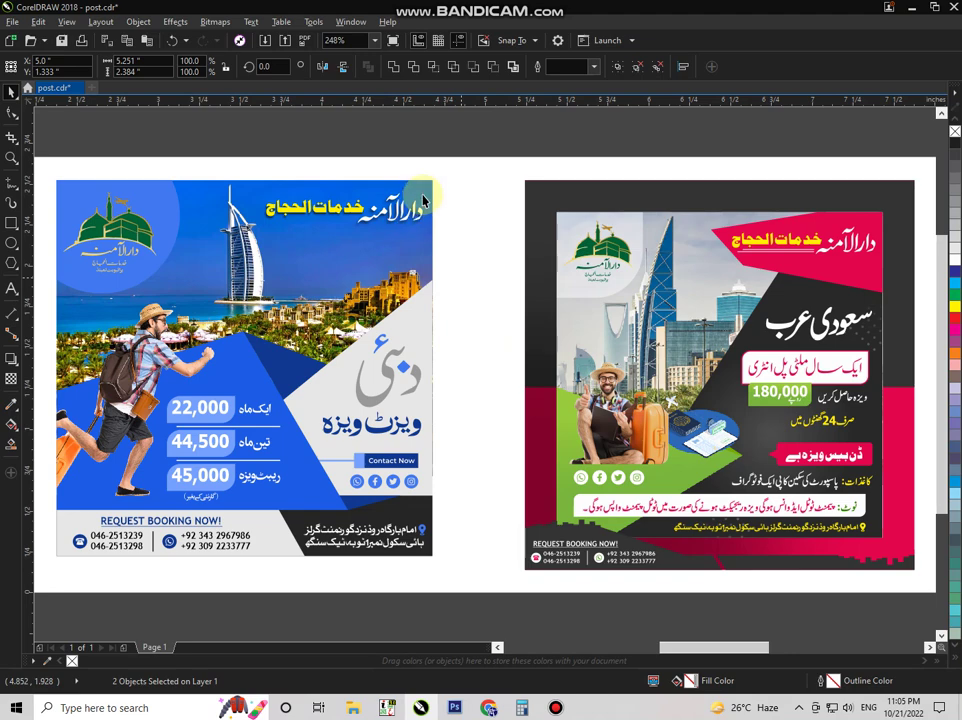
click(423, 200)
key(ctrl+g)
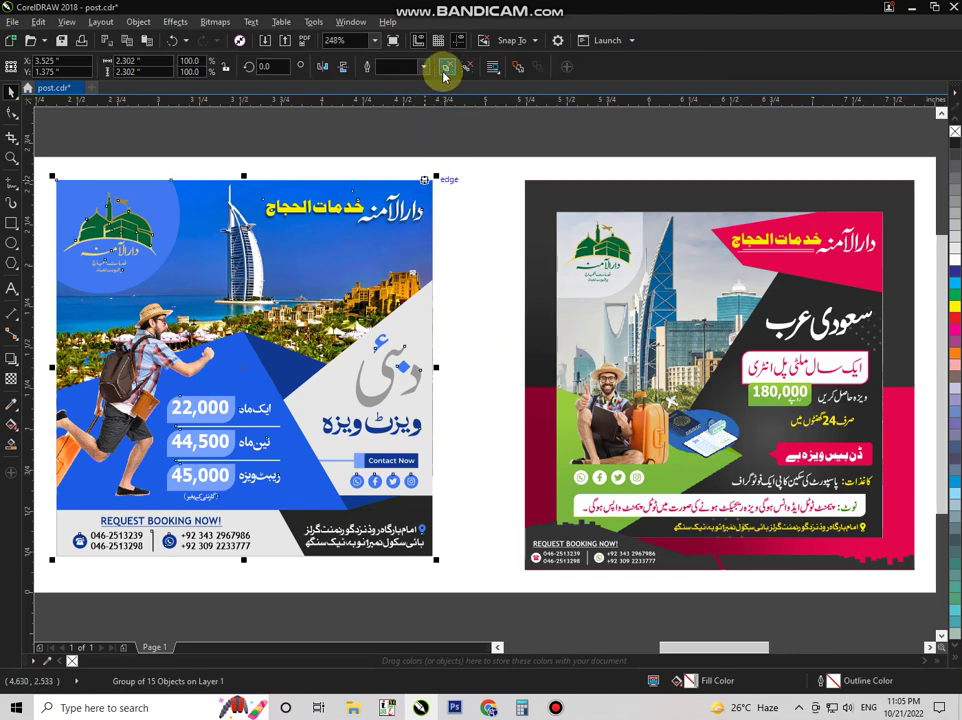
key(ctrl+u)
click(458, 203)
Apply uniform transparency to the blue circle behind the Dubai poster's logo and try a white fill on it.
drag(193, 169, 52, 327)
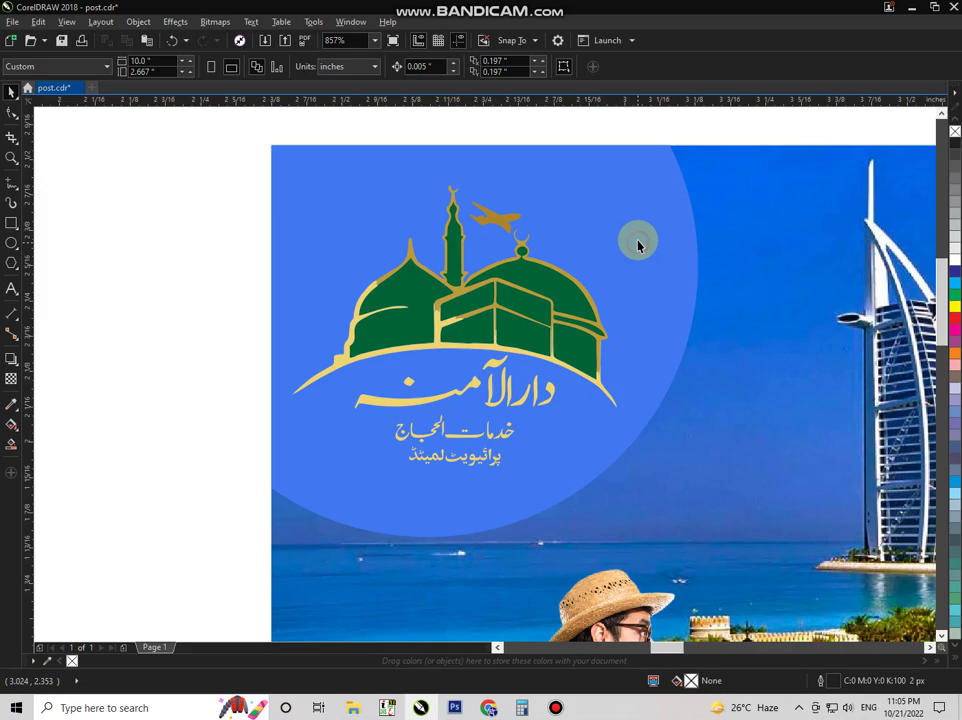
click(631, 200)
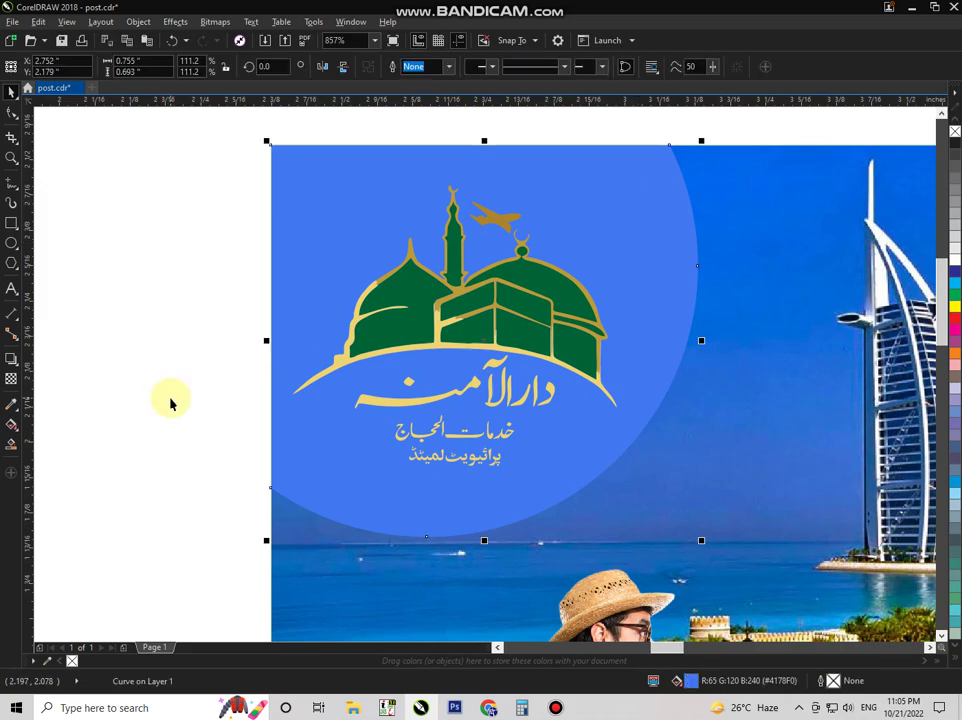
click(11, 378)
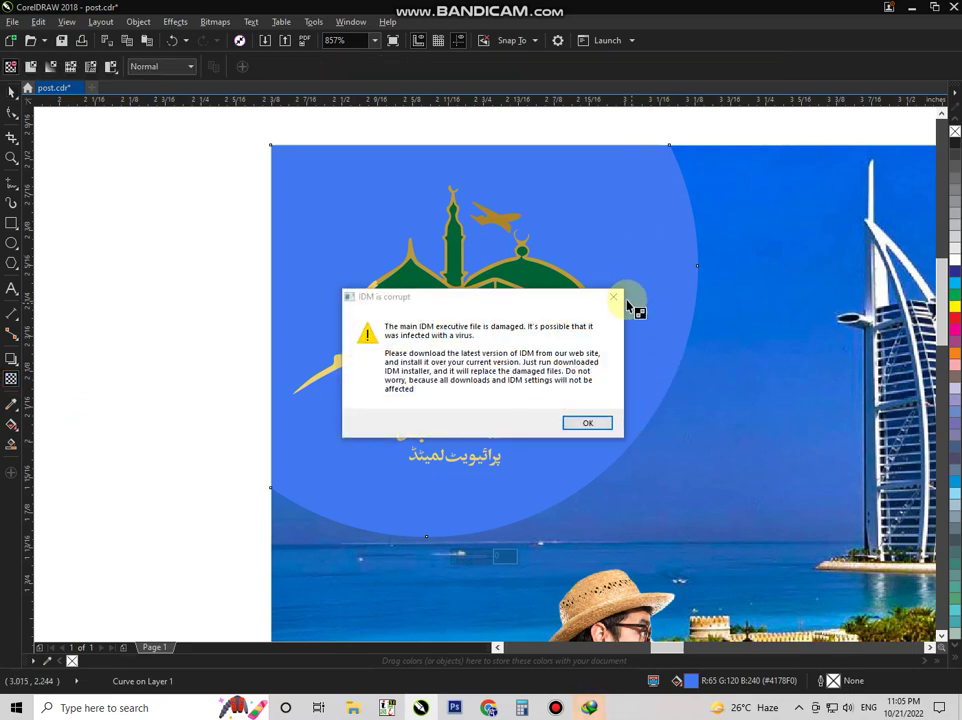
click(614, 297)
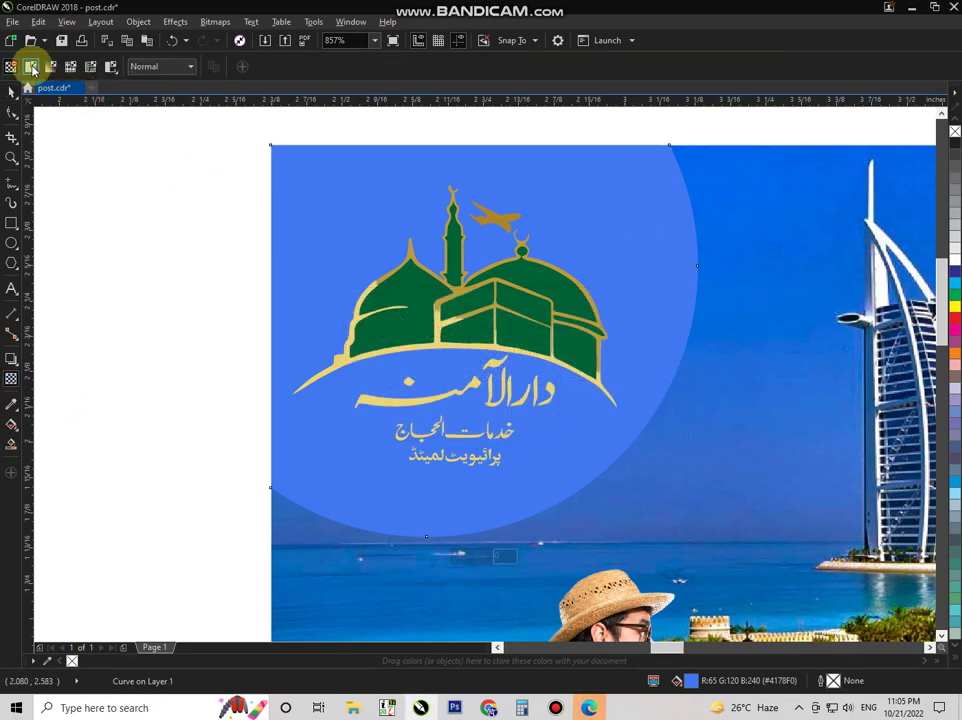
click(31, 66)
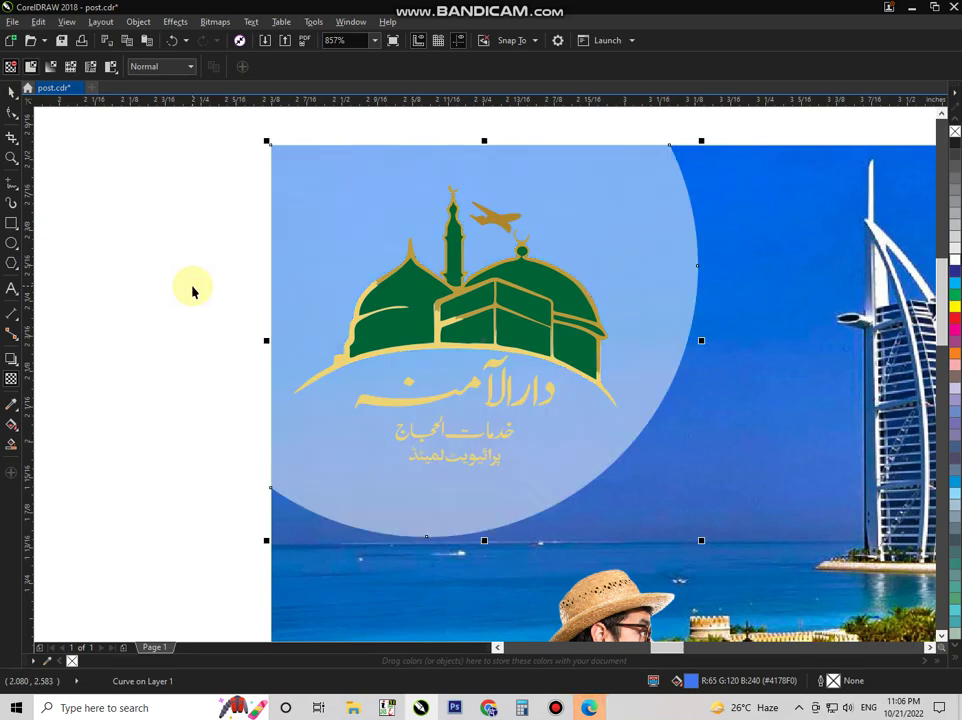
key(space)
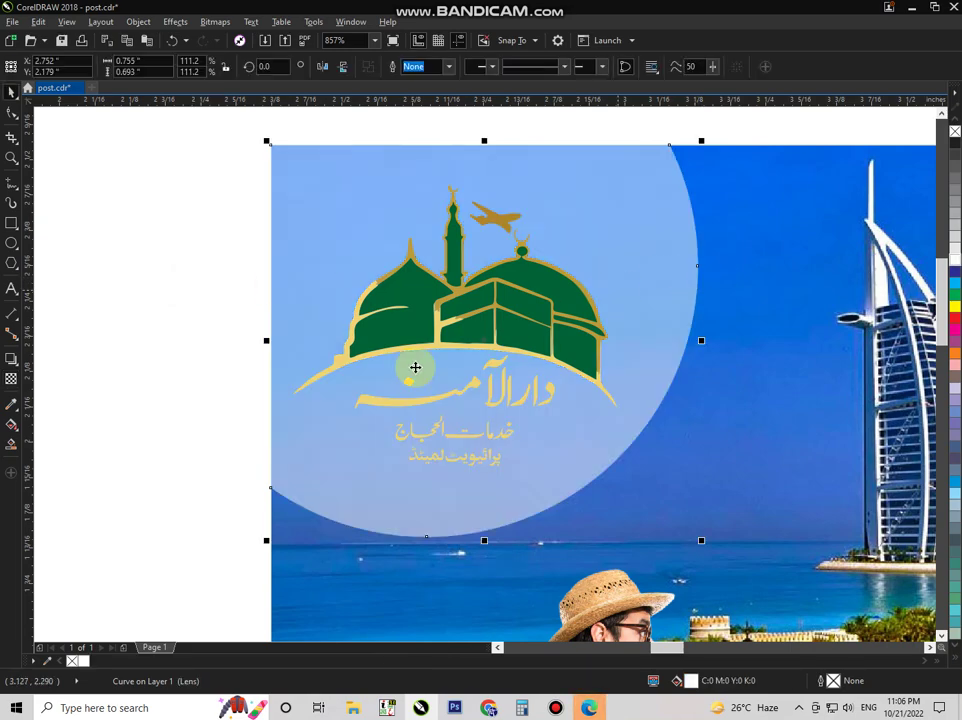
Undo the logo circle's white fill and change its colour to dark blue, R0 G28 B89 (#001C59).
click(245, 514)
key(ctrl+z)
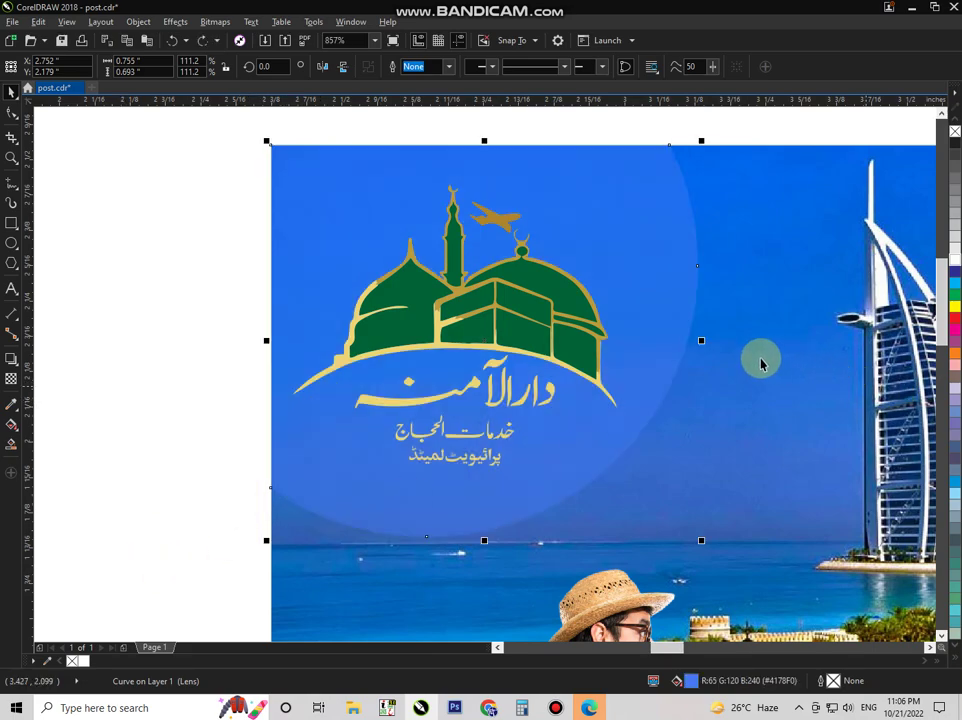
key(shift+F11)
drag(455, 217, 734, 171)
drag(660, 287, 674, 317)
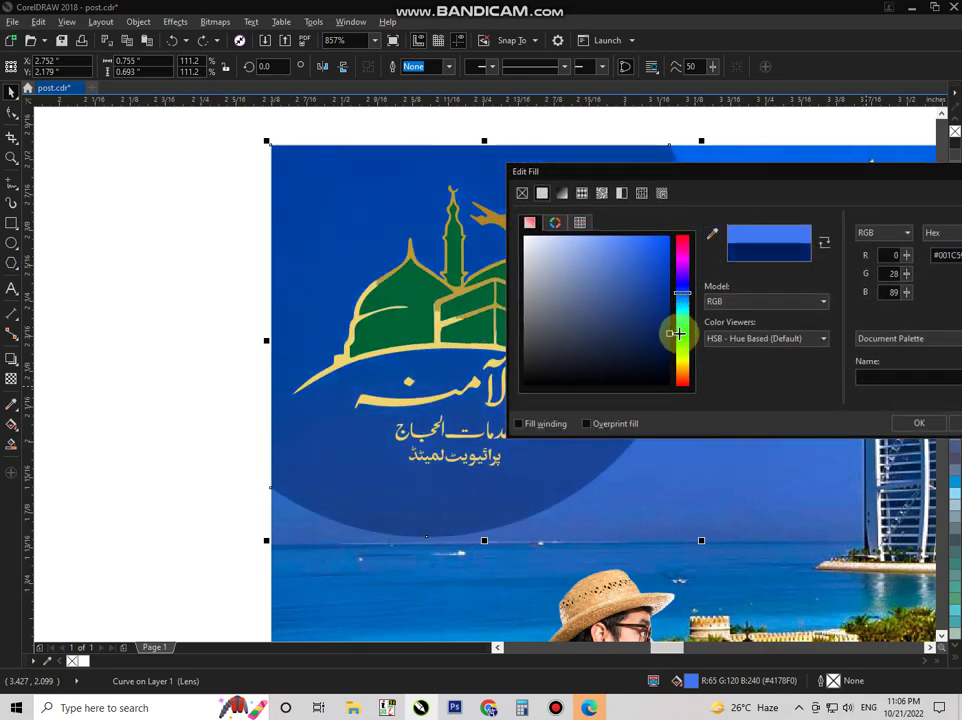
click(915, 423)
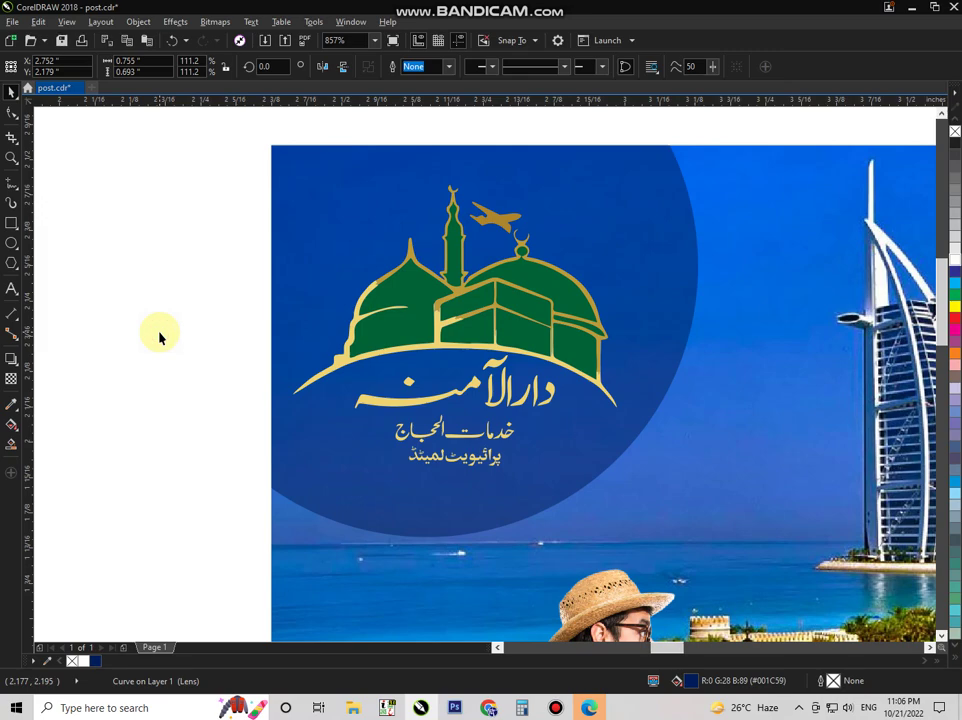
Enlarge the yellow and white Urdu heading on the Dubai poster to 103%.
click(159, 337)
scroll(159, 337, down, 3)
drag(880, 207, 530, 338)
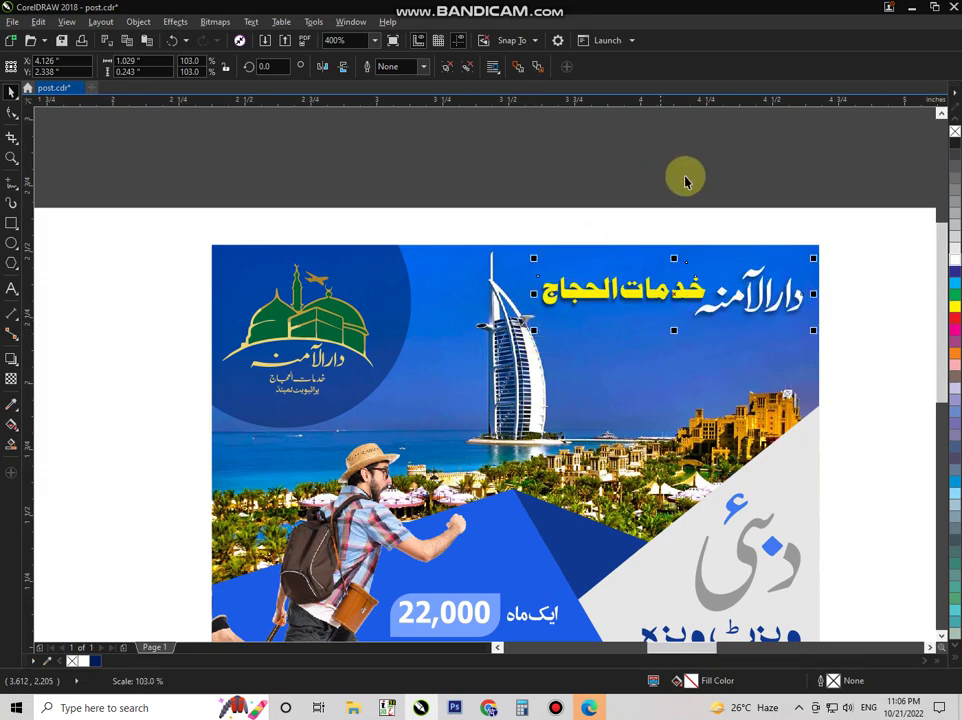
Fill the grey letters of the large Urdu word for Dubai with the dark blue #001C59.
scroll(702, 172, down, 2)
drag(782, 291, 447, 509)
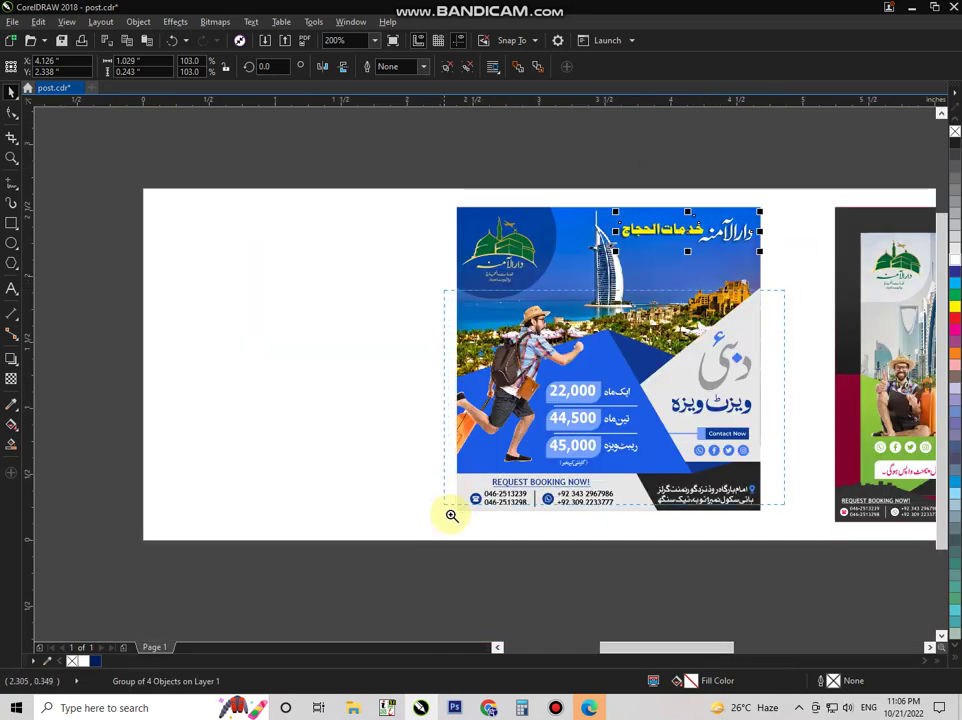
drag(862, 175, 585, 460)
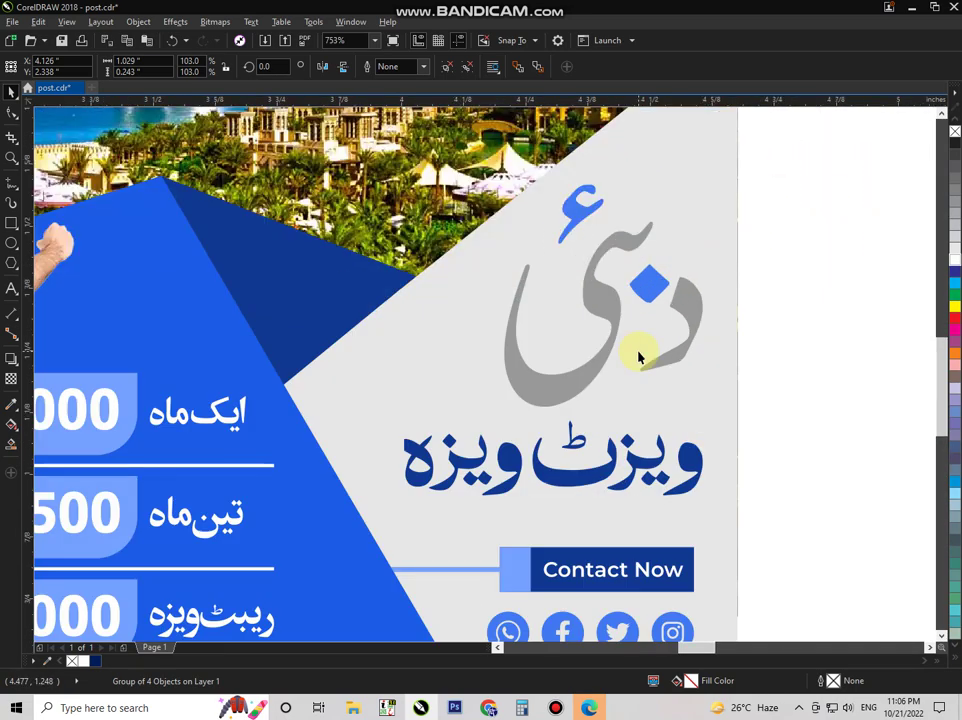
ctrl+click(680, 306)
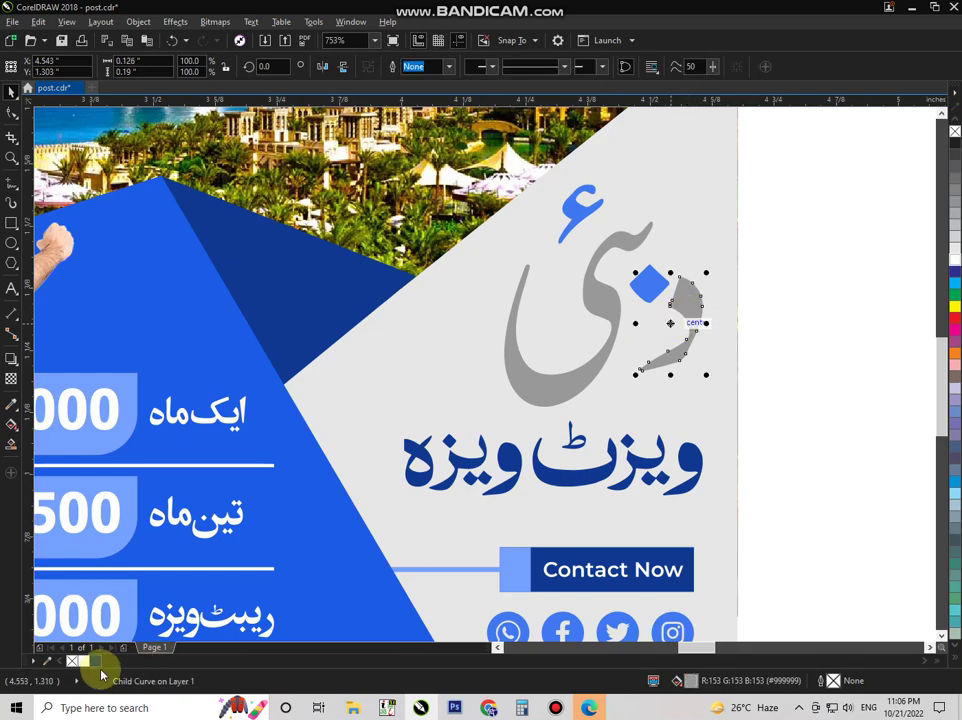
click(92, 662)
click(590, 428)
ctrl+click(571, 392)
key(ctrl+r)
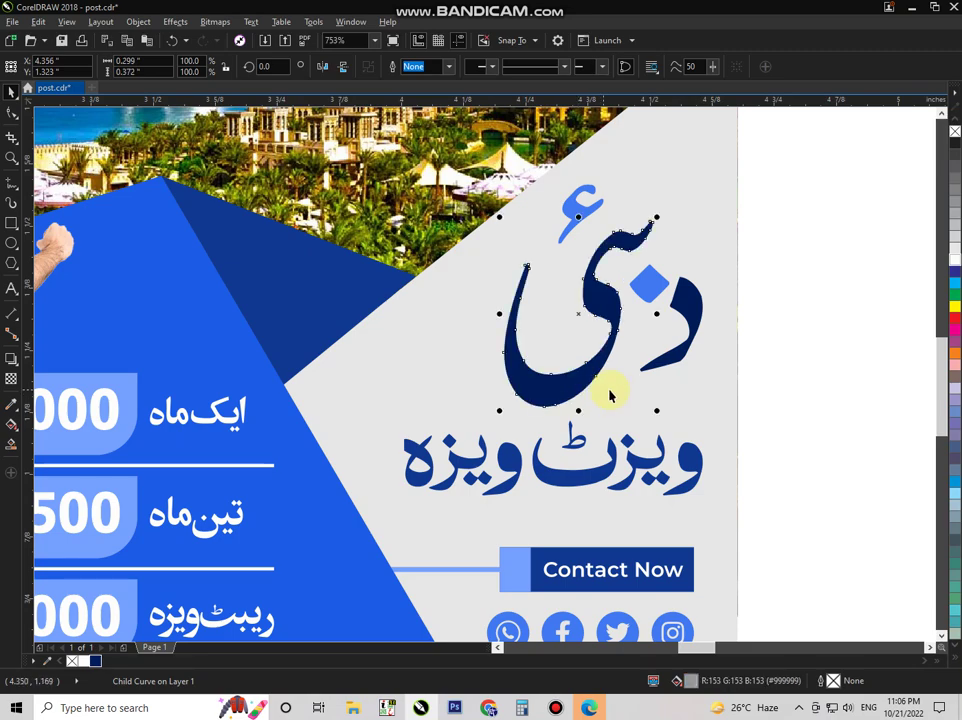
click(808, 369)
click(697, 461)
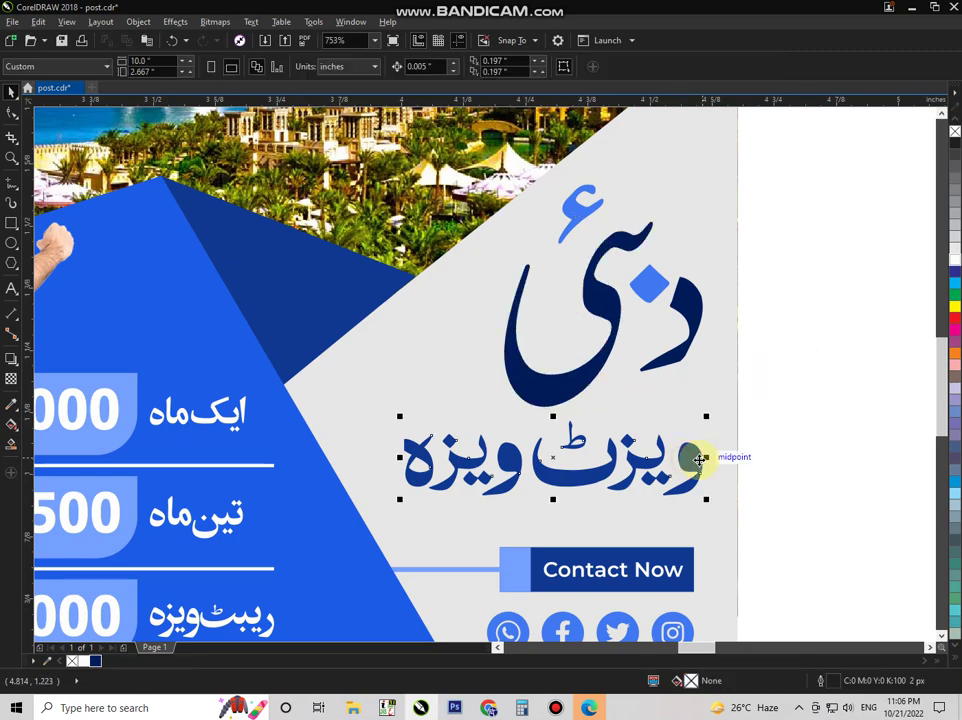
click(805, 314)
Edit the Dubai poster's PowerClip, fill the black footer shape behind the address with dark blue #001C59, and finish editing.
scroll(805, 314, up, 2)
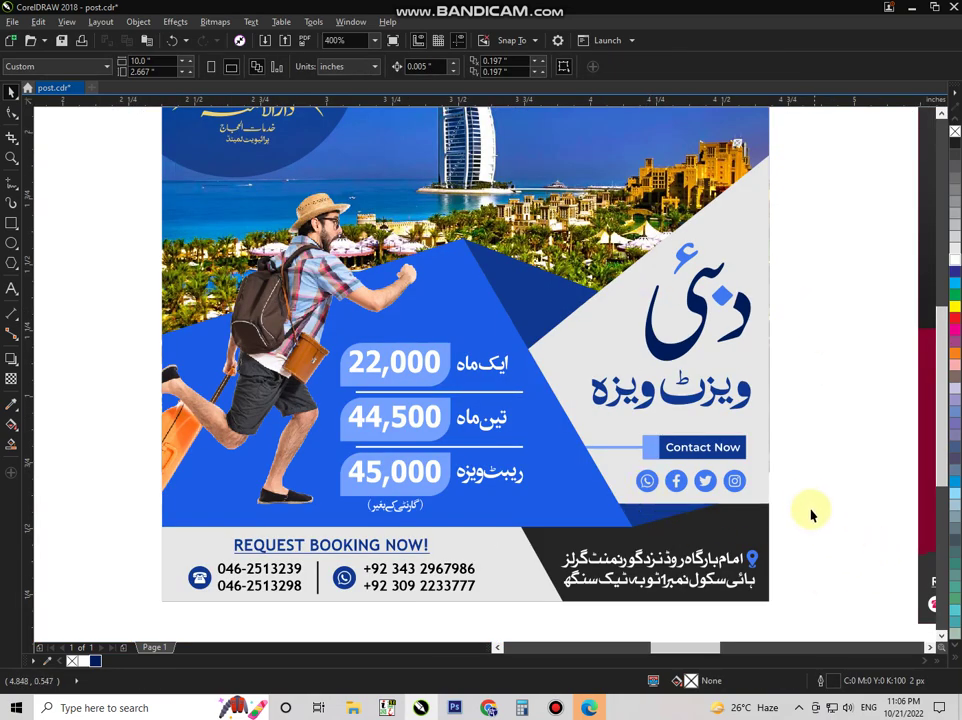
key(F2)
drag(818, 464, 231, 647)
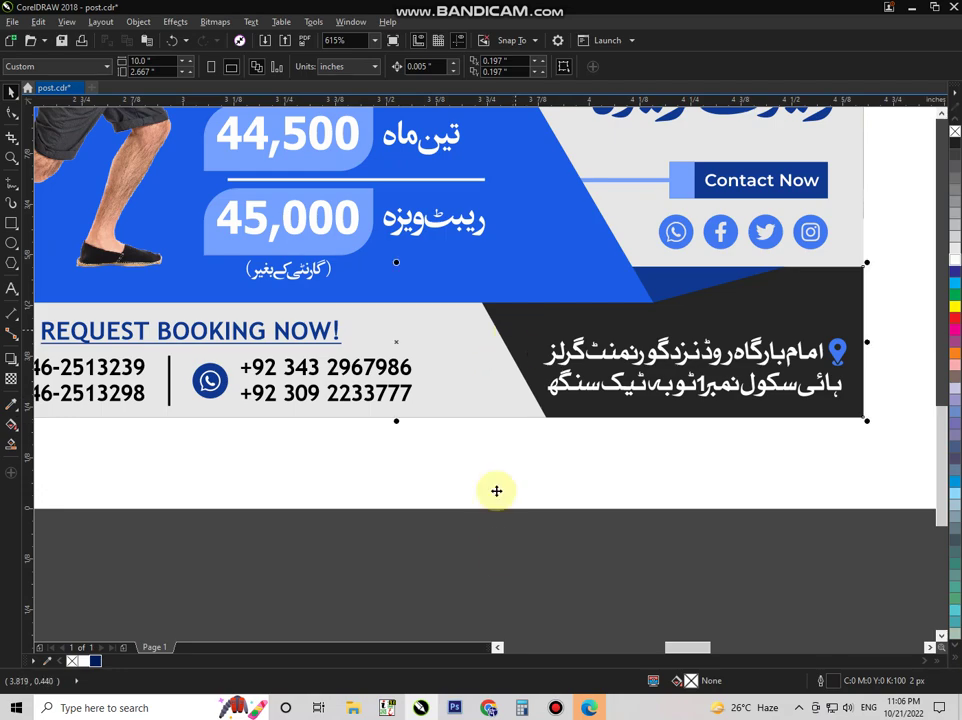
ctrl+click(530, 369)
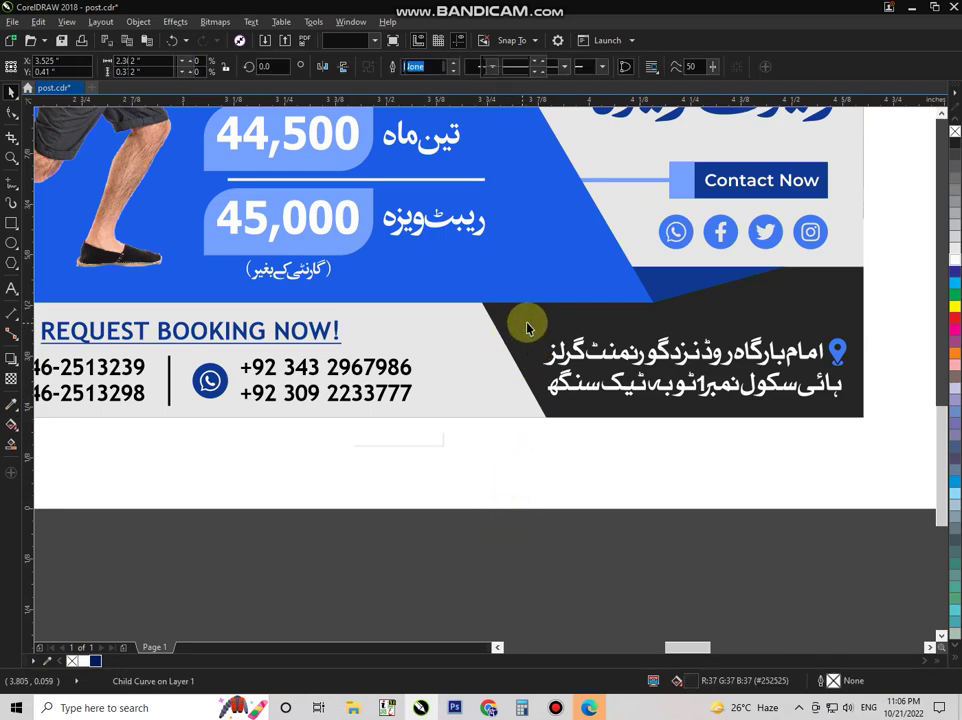
right_click(525, 322)
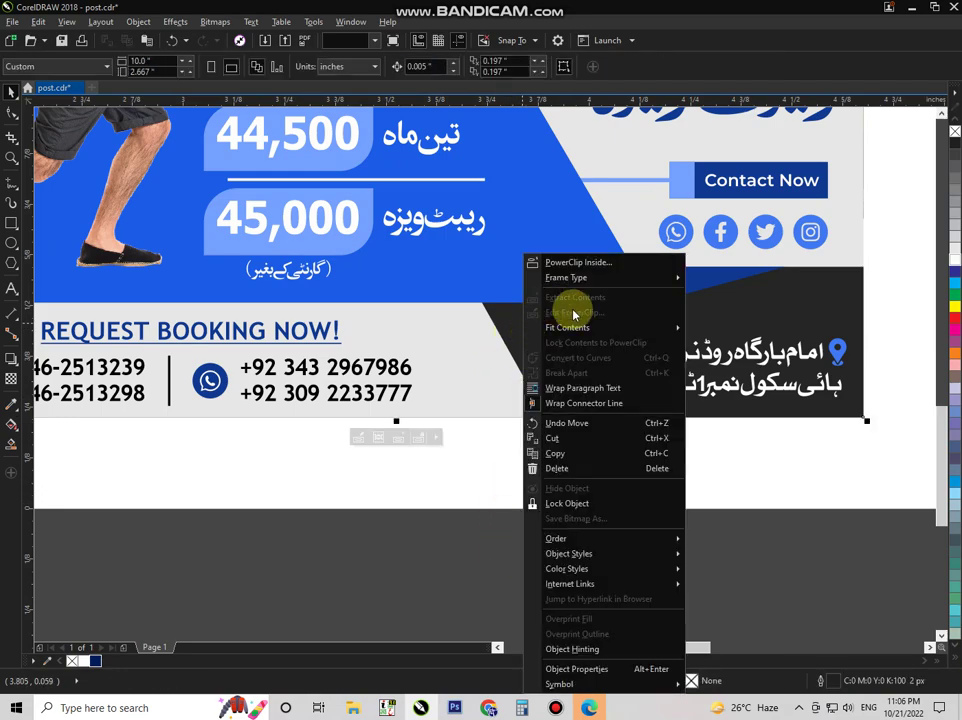
click(573, 313)
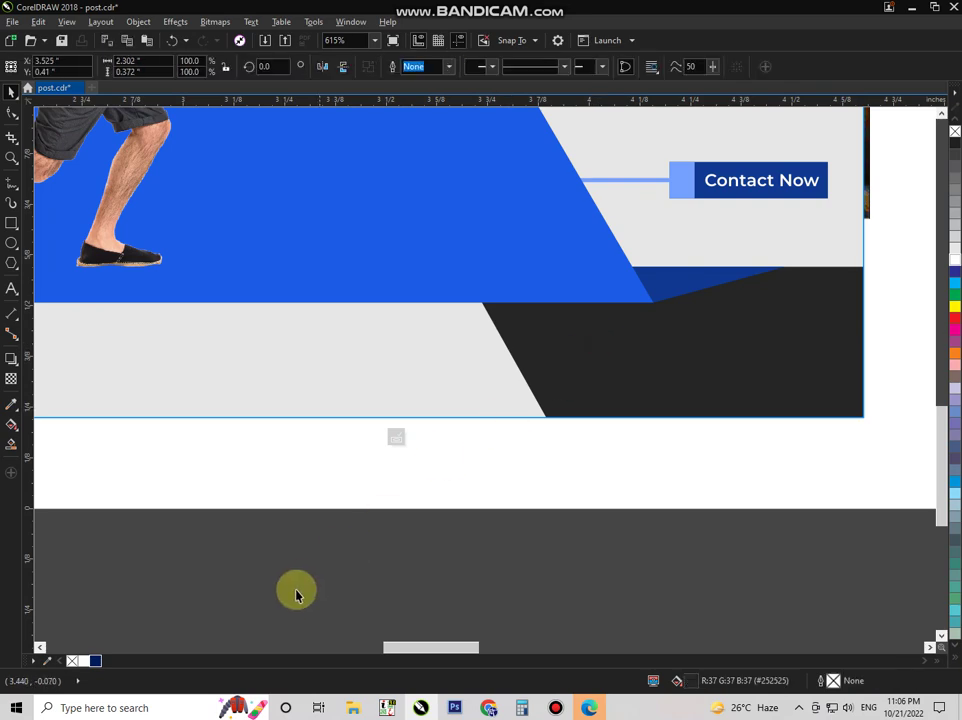
click(95, 661)
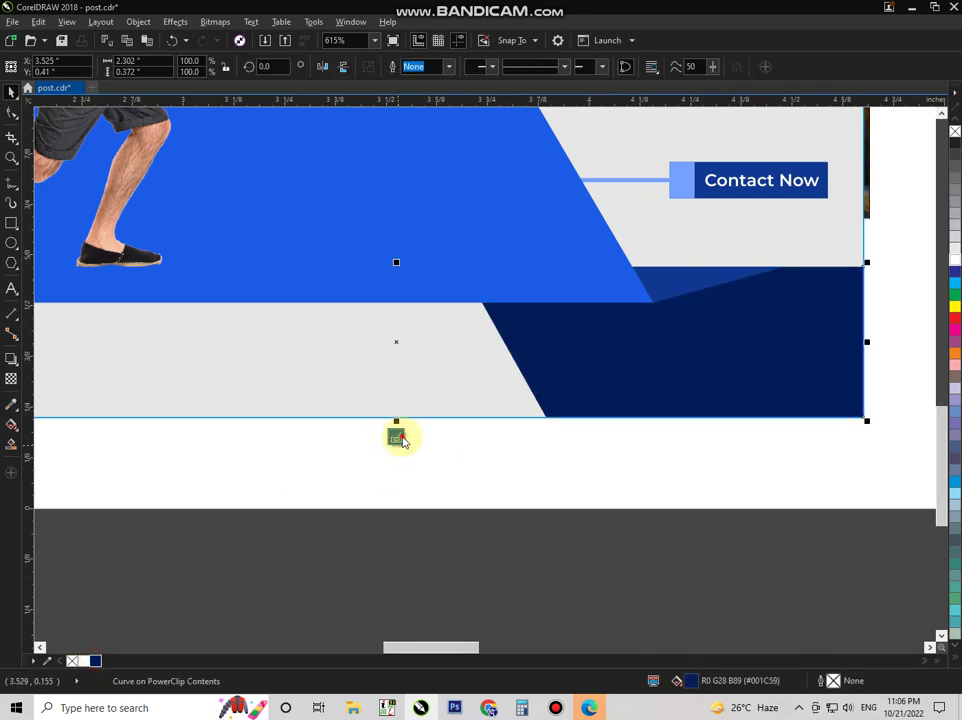
click(397, 438)
click(597, 466)
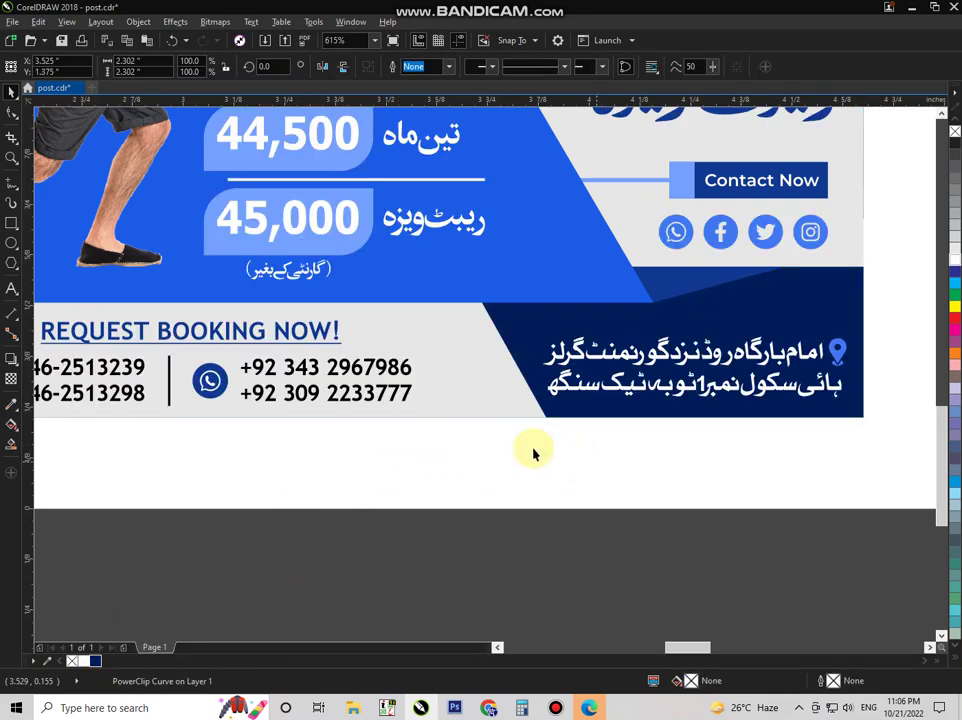
Shrink the 22,000 price slightly within its box and repeat the same reduction on the 44,500 and 45,000 prices.
click(469, 390)
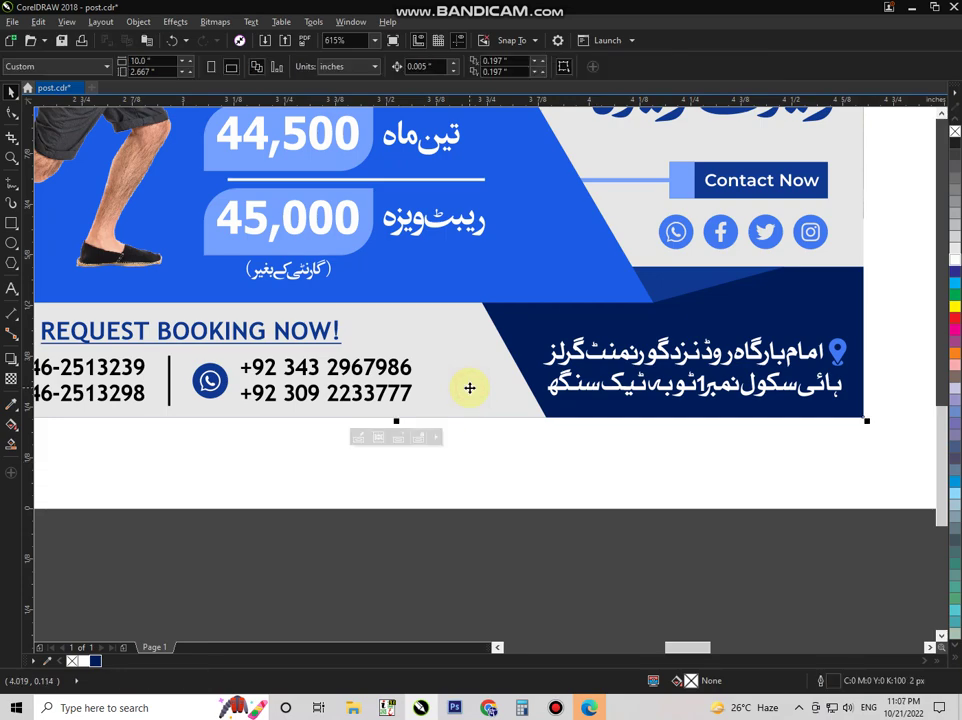
key(shift+F2)
key(F2)
drag(324, 389, 566, 559)
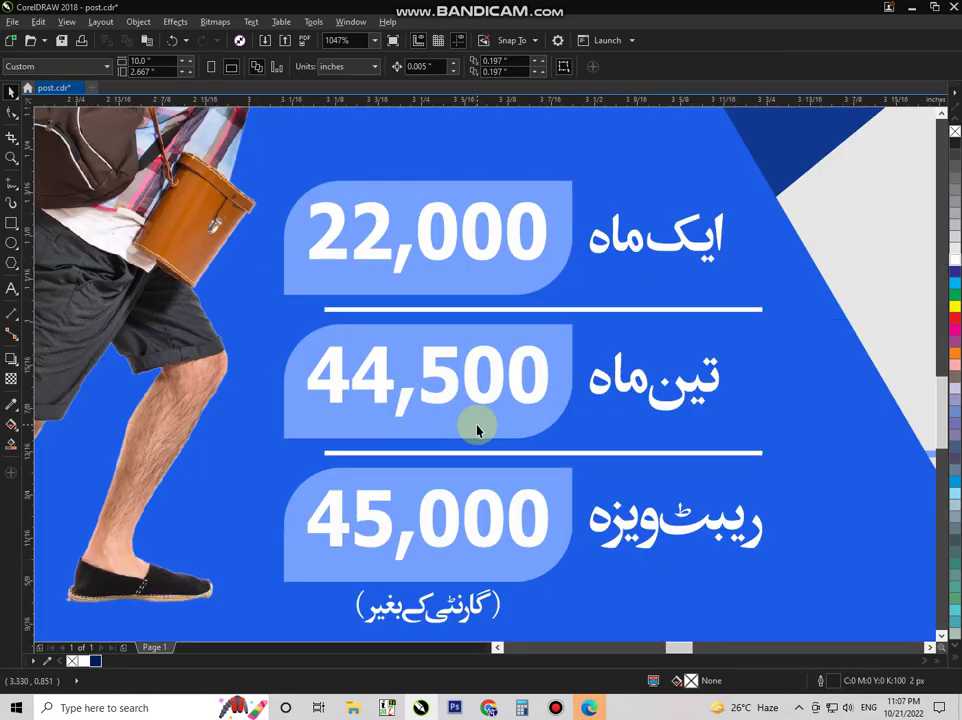
click(493, 247)
ctrl+click(520, 224)
drag(550, 195, 543, 199)
ctrl+click(477, 361)
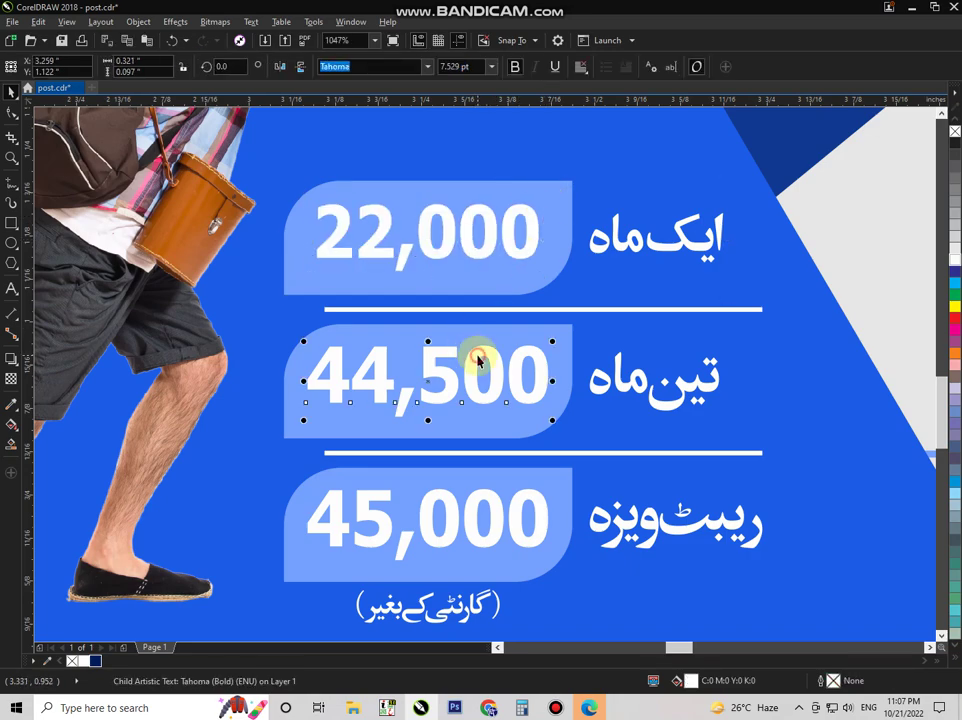
key(ctrl+r)
ctrl+click(477, 515)
key(ctrl+r)
scroll(535, 487, down, 3)
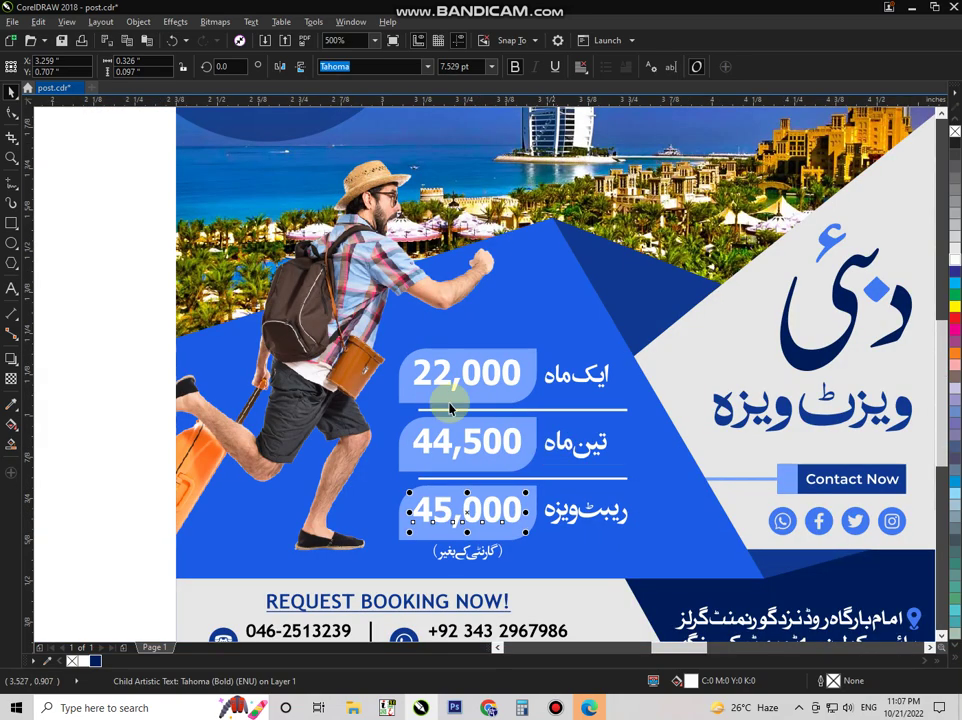
Edit the Dubai poster's PowerClip, enlarge the running traveller to 1.412 inches wide (5.9%), and finish editing.
click(340, 330)
scroll(487, 322, down, 3)
drag(228, 160, 503, 470)
scroll(300, 270, up, 2)
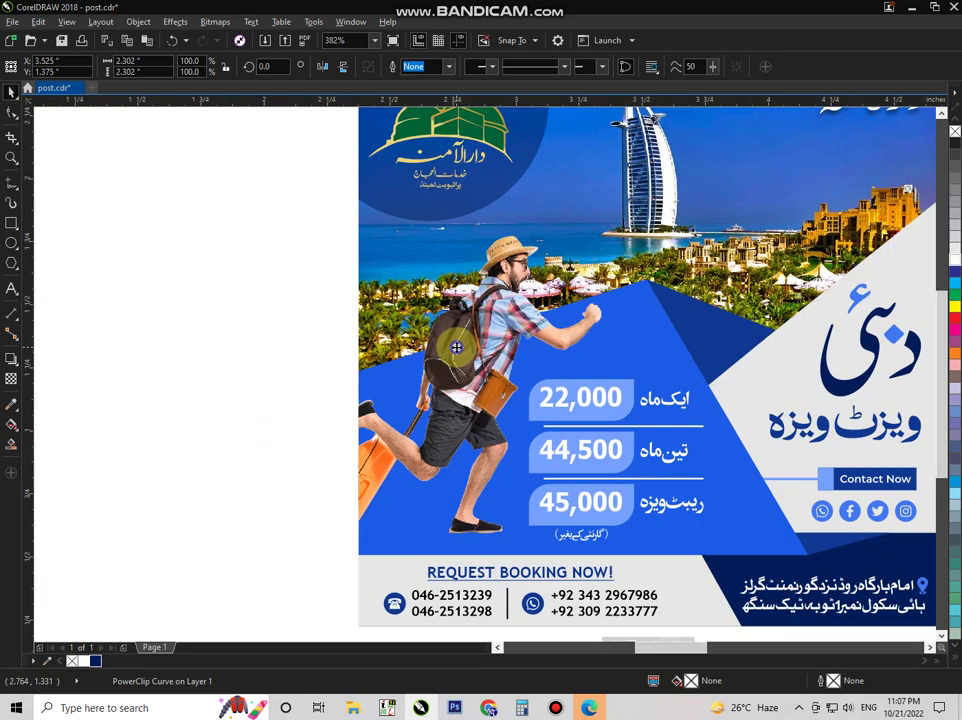
right_click(459, 257)
click(503, 312)
click(627, 218)
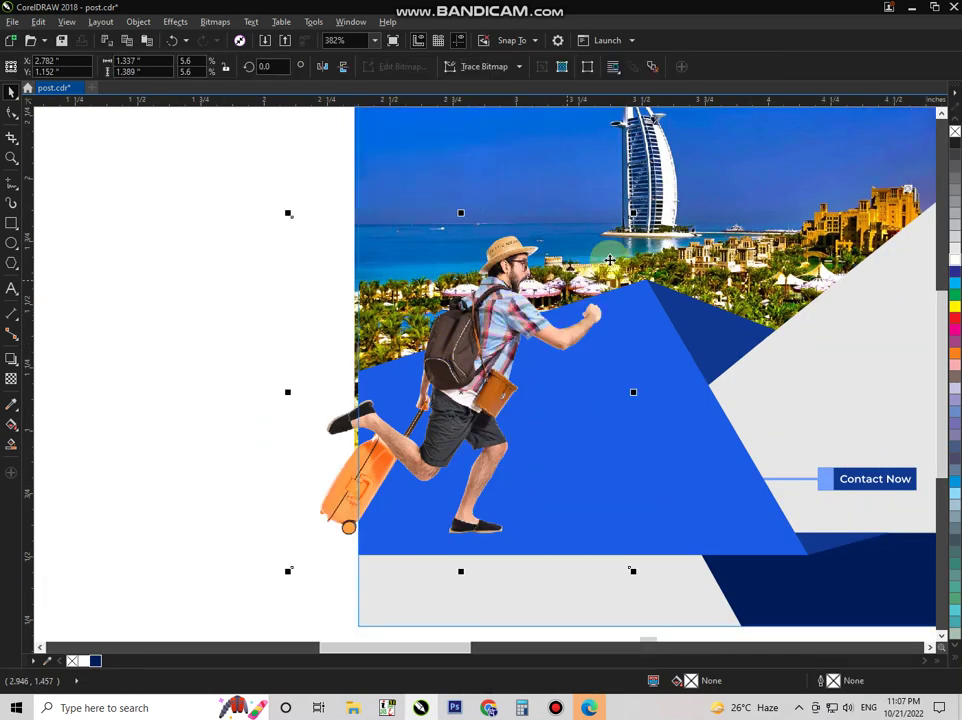
drag(633, 214, 643, 203)
right_click(533, 279)
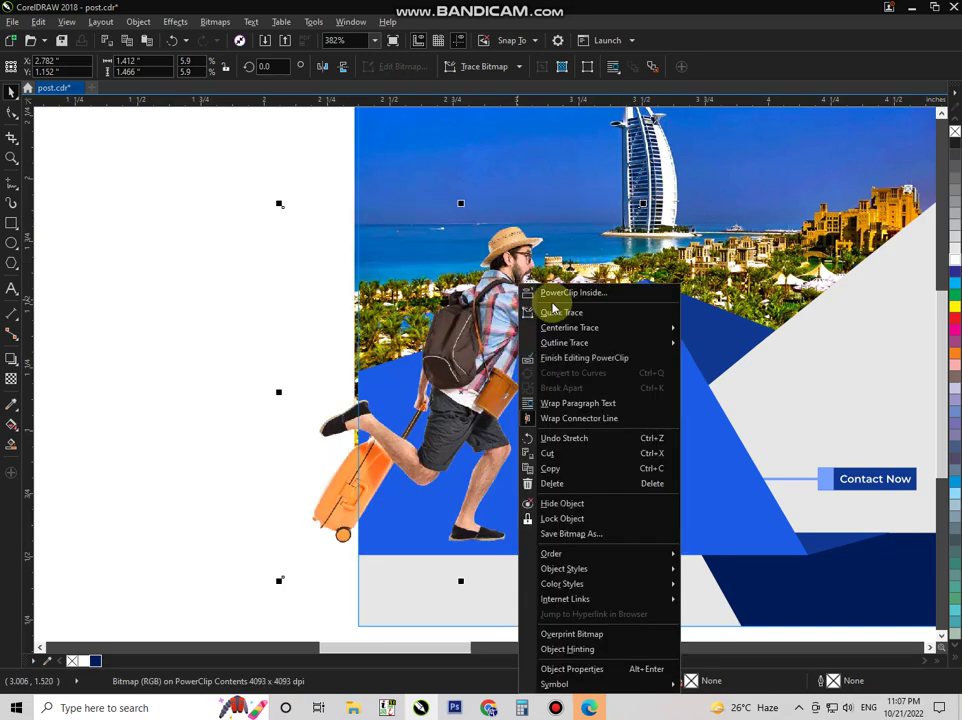
click(425, 384)
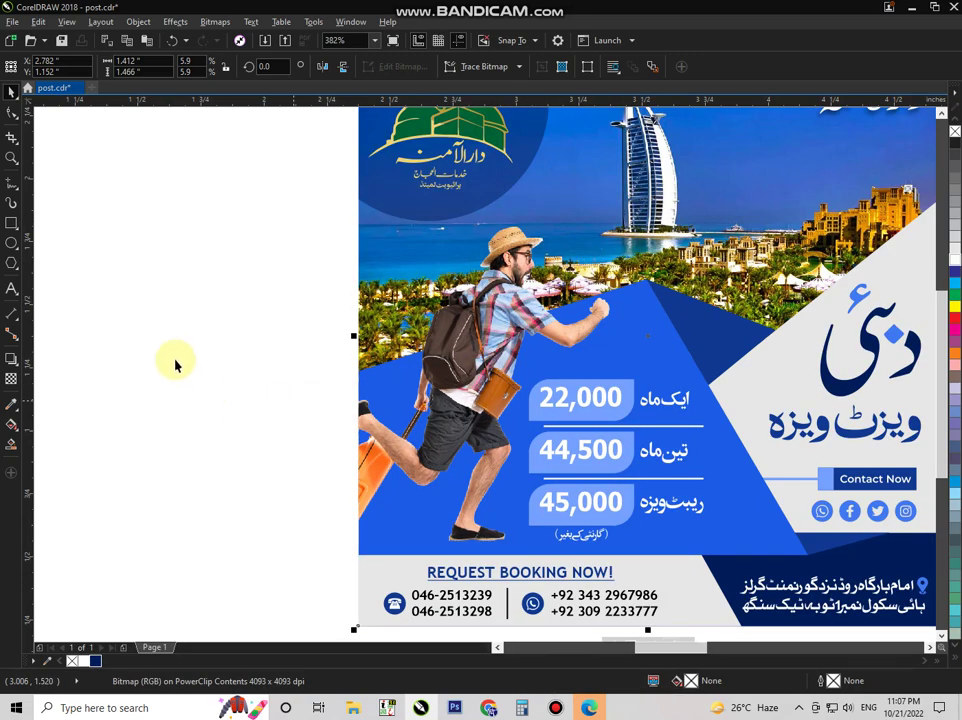
Examine the whole Dubai poster, followed by the logo, heading and price text of the Saudi Arabia poster.
click(180, 361)
scroll(180, 361, down, 1)
key(F2)
drag(265, 190, 586, 512)
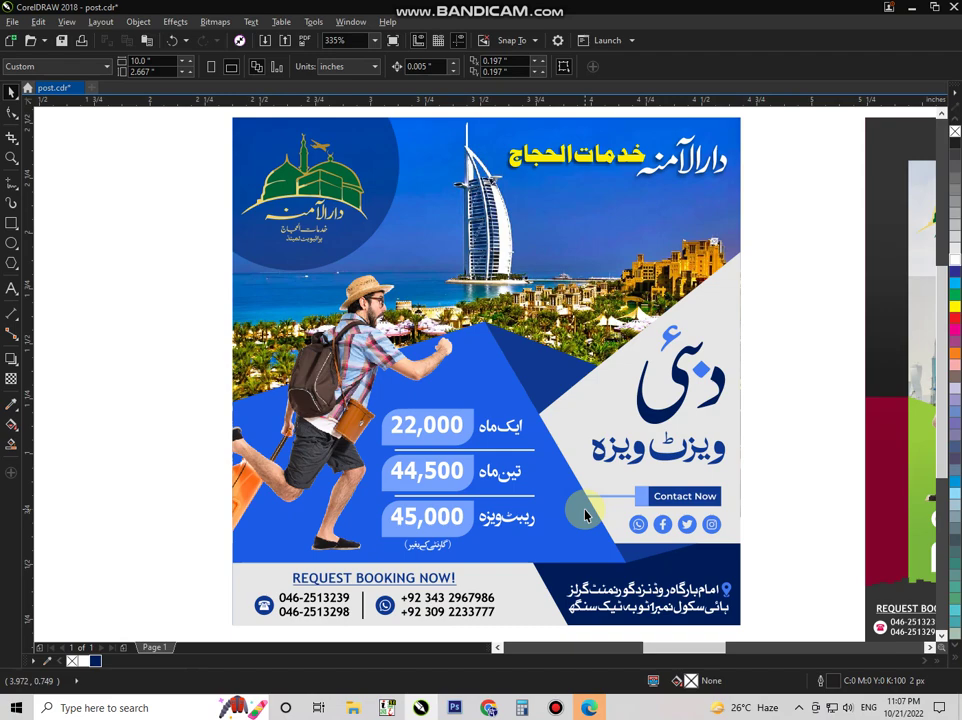
scroll(586, 515, down, 3)
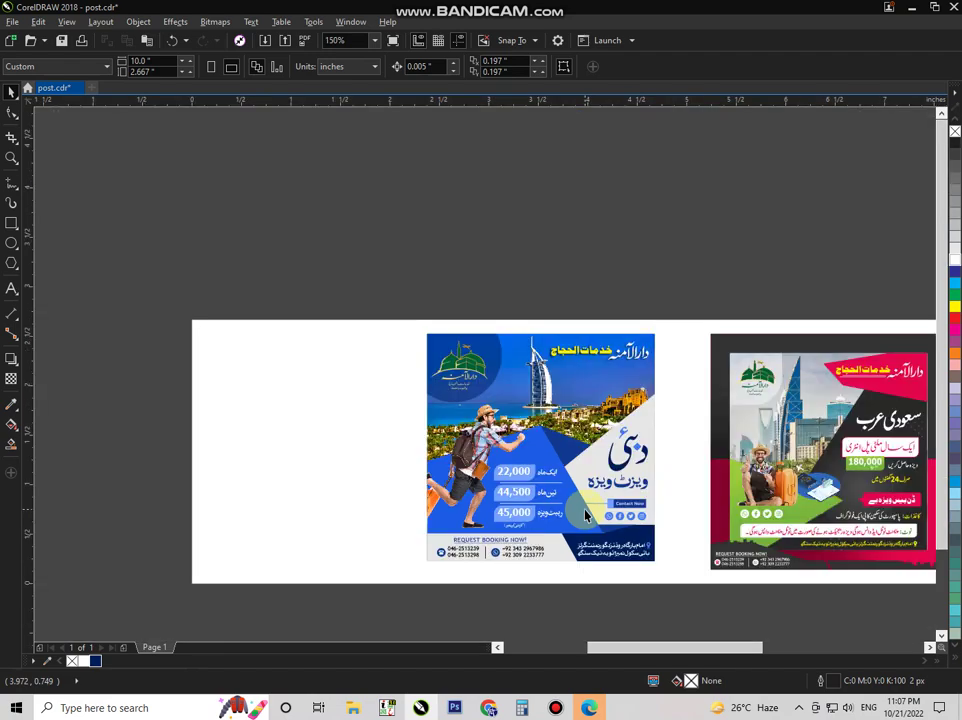
drag(705, 328, 863, 573)
drag(694, 180, 204, 430)
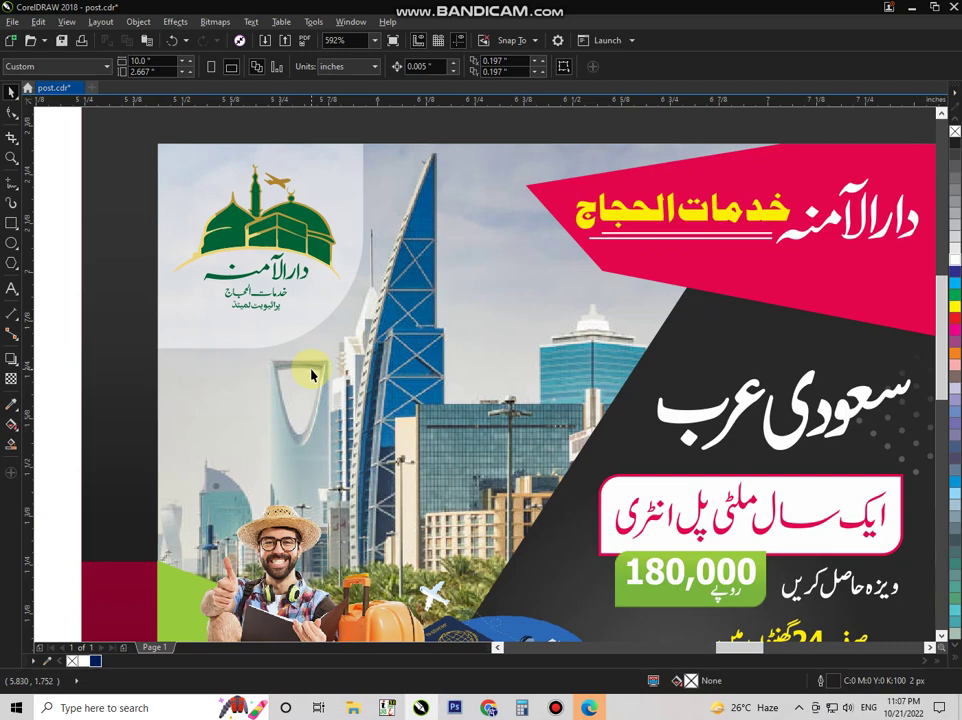
scroll(707, 322, down, 1)
key(F2)
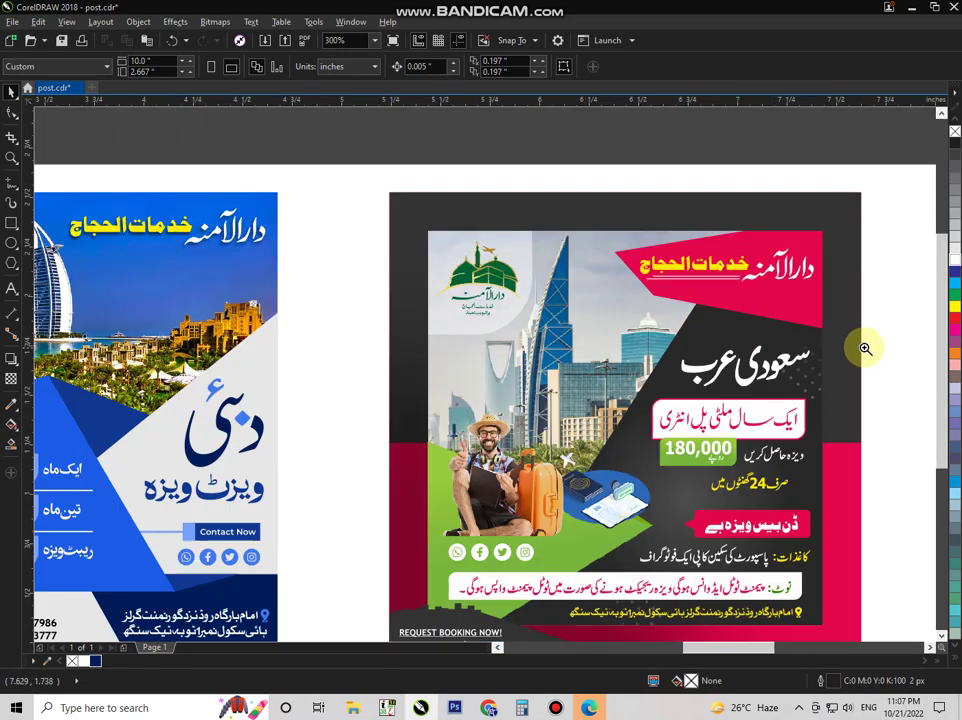
scroll(747, 436, up, 3)
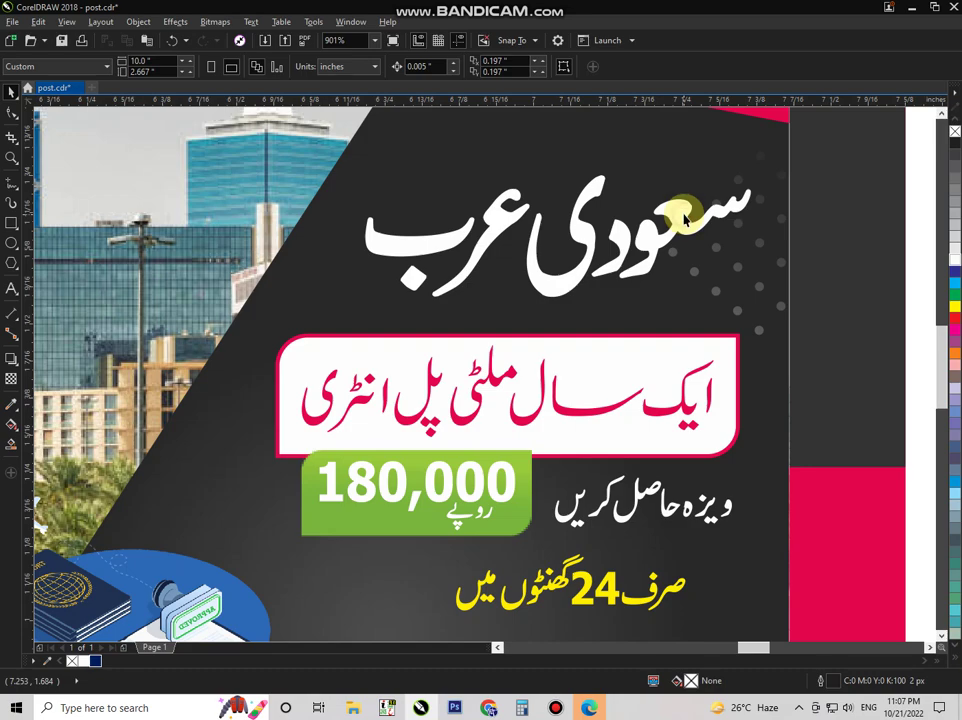
Preview the Saudi Arabia poster full screen, ungroup its objects and clear the selection.
click(665, 215)
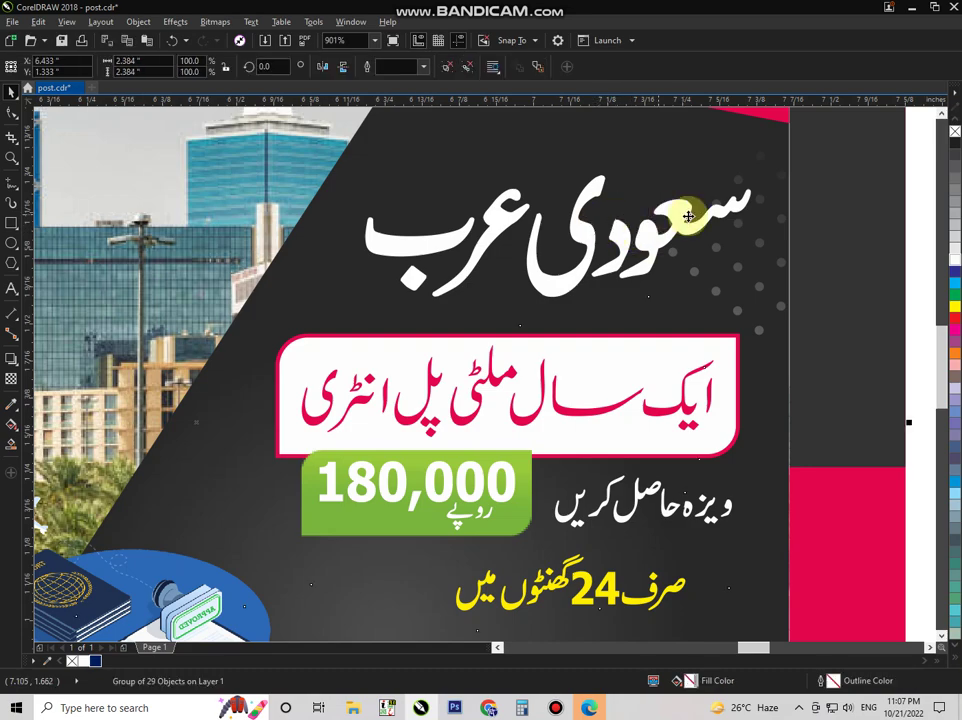
scroll(777, 198, down, 2)
scroll(885, 283, down, 1)
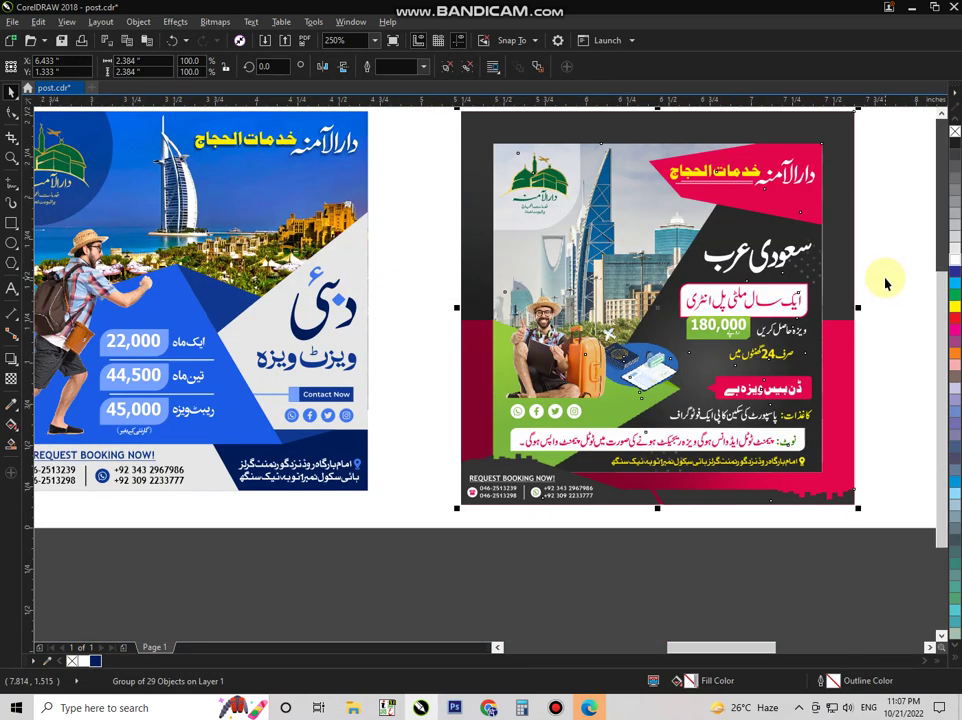
scroll(880, 276, up, 1)
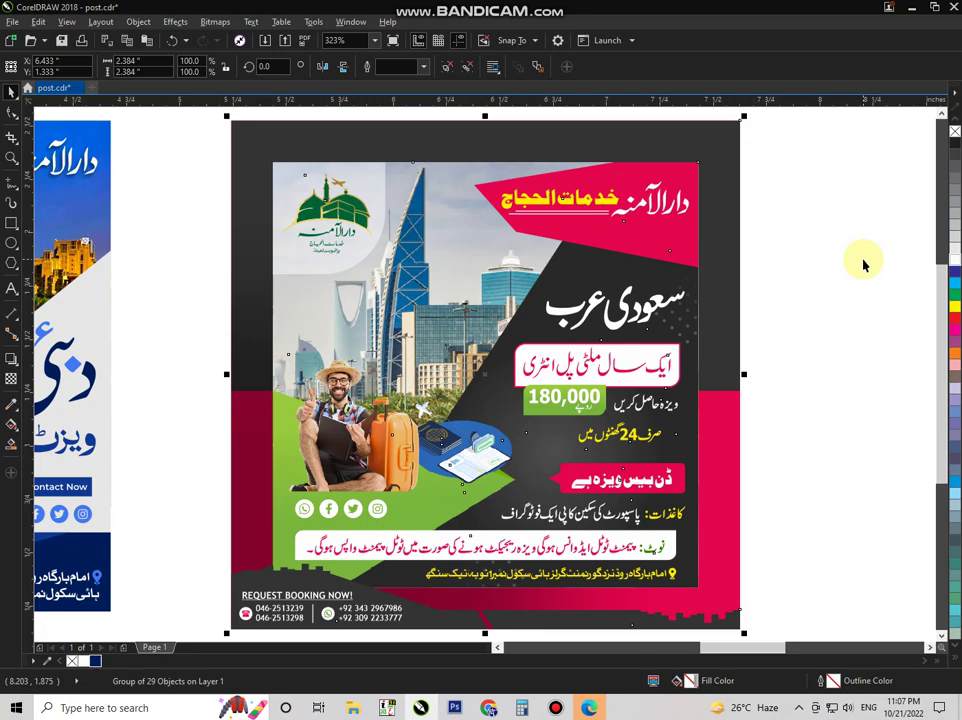
key(F9)
key(F9)
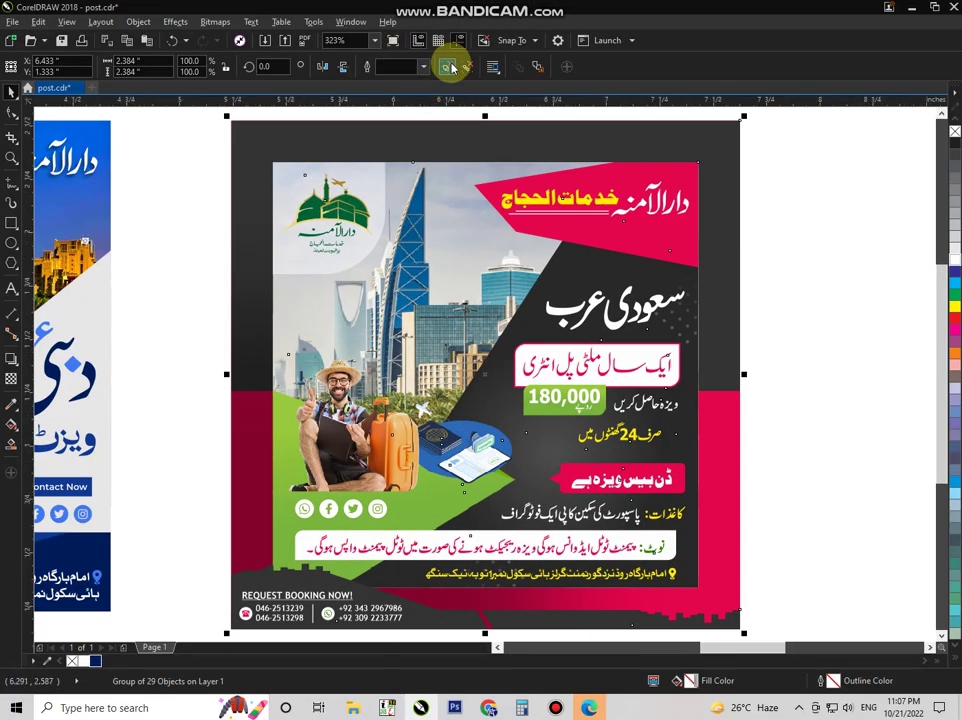
key(ctrl+u)
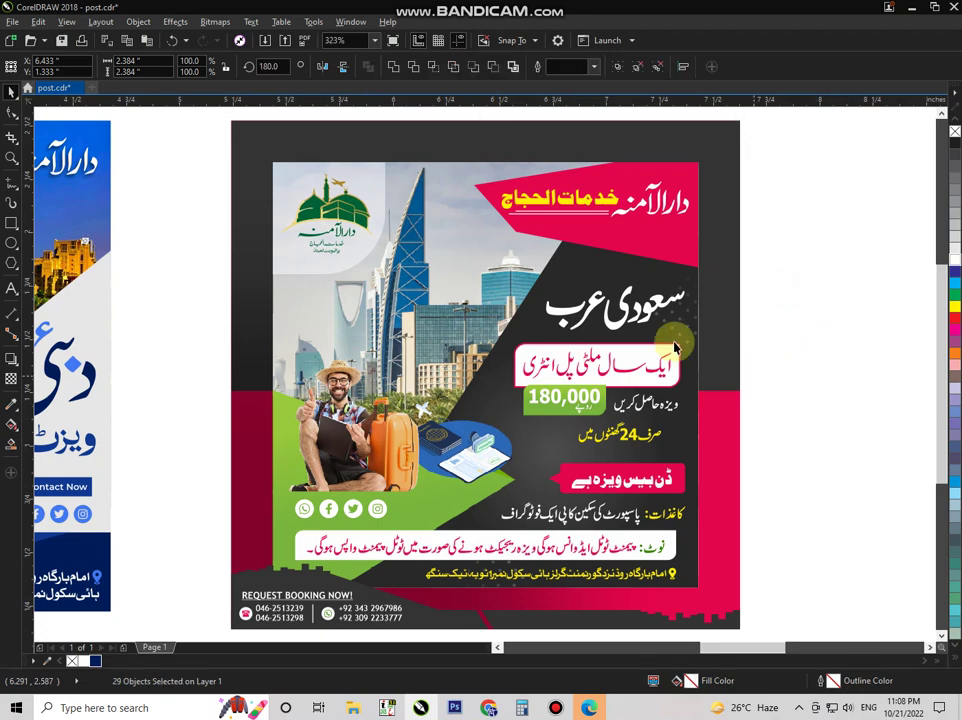
key(Escape)
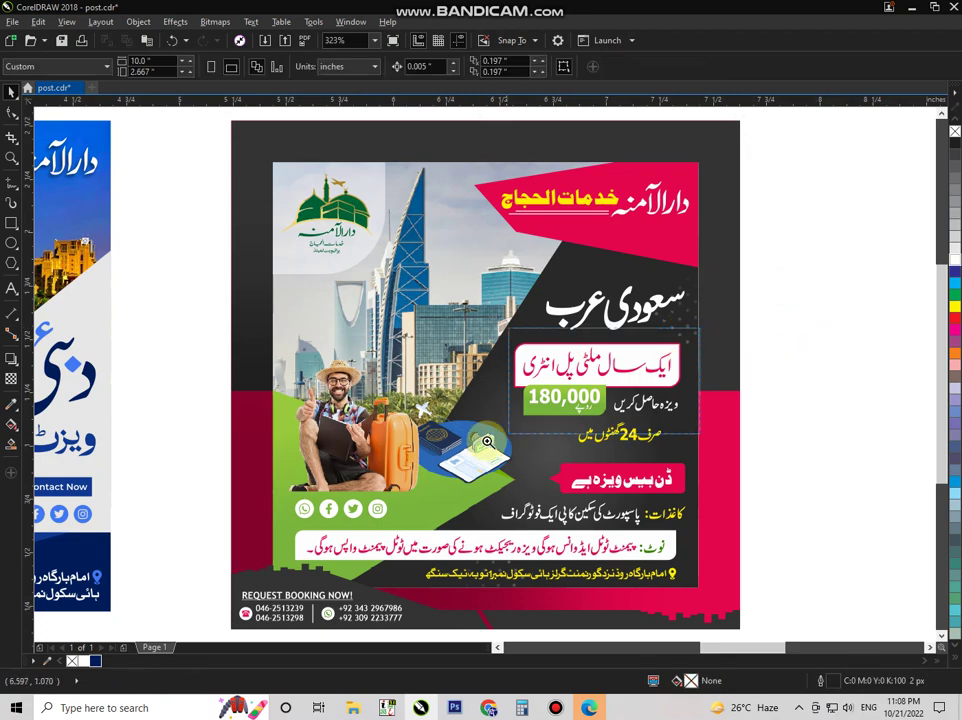
Enlarge the 180,000 price to about 0.336 inches wide and slightly enlarge the white Urdu text beside its green box.
drag(456, 448, 457, 447)
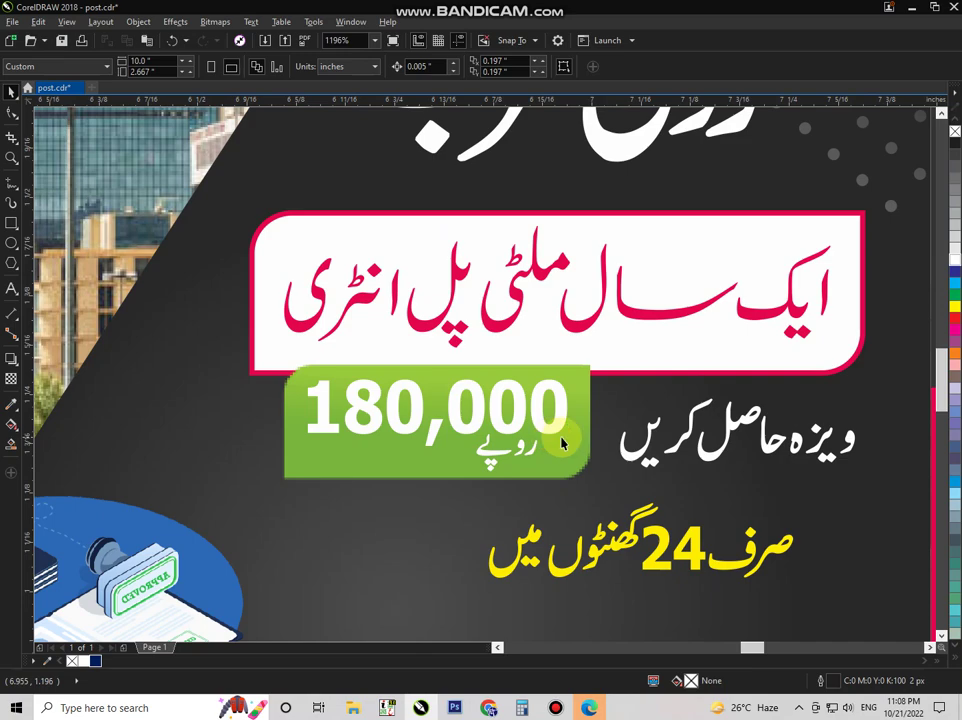
click(566, 408)
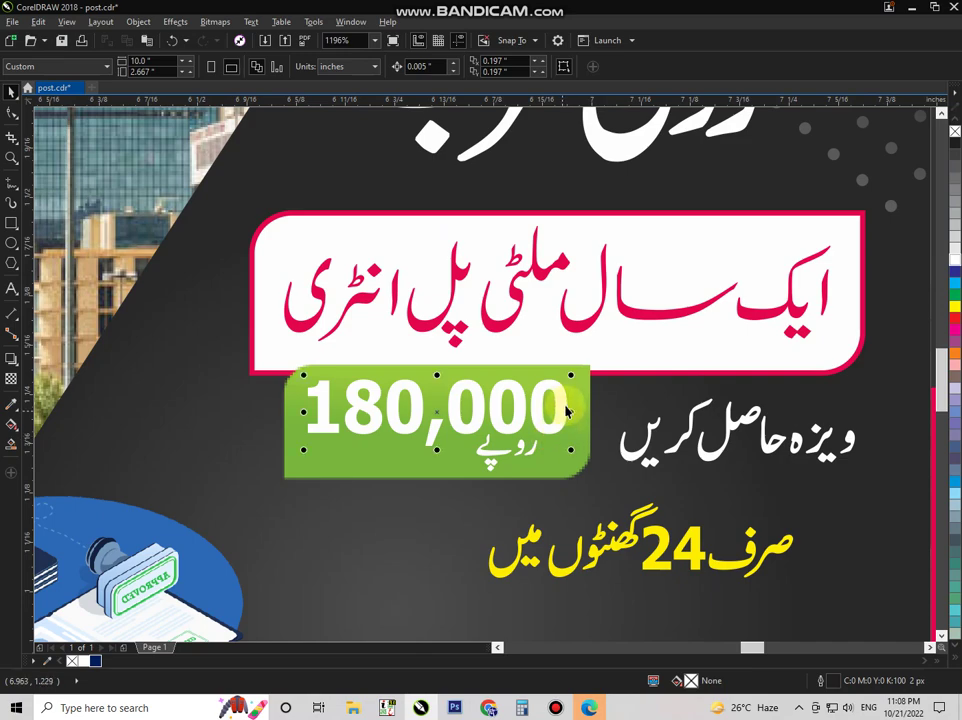
ctrl+click(567, 393)
drag(570, 374, 573, 371)
click(683, 443)
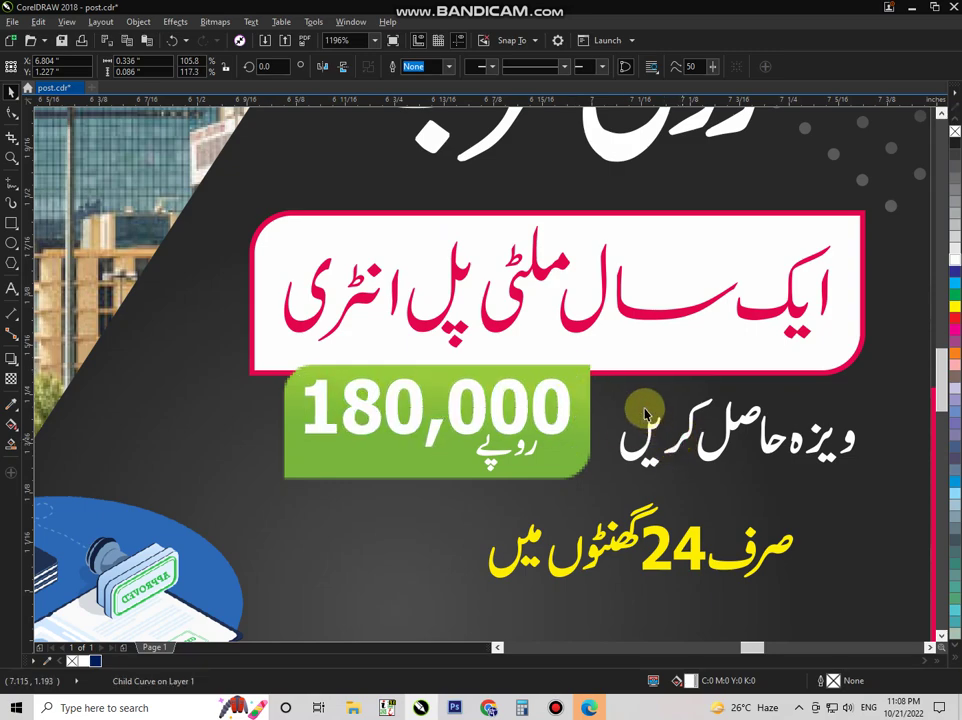
click(643, 416)
drag(617, 394, 607, 383)
Enlarge the yellow Urdu line containing 24 to about 0.445 inches wide and nudge it slightly upward.
scroll(599, 258, down, 1)
drag(832, 321, 385, 567)
click(576, 311)
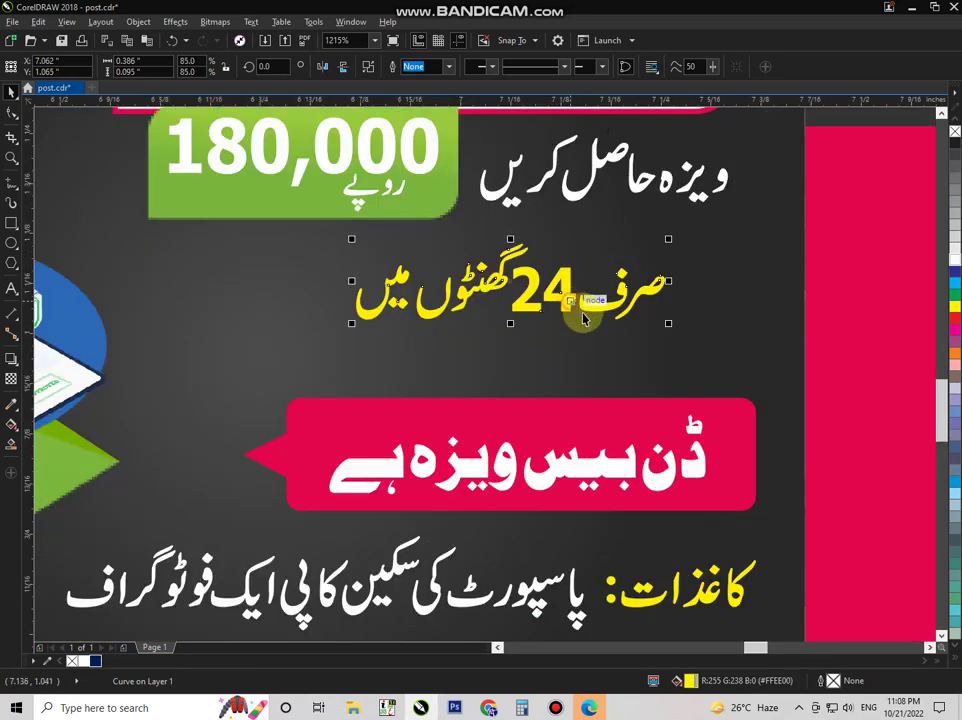
drag(670, 236, 692, 233)
drag(568, 270, 568, 262)
scroll(590, 199, down, 1)
scroll(590, 200, down, 2)
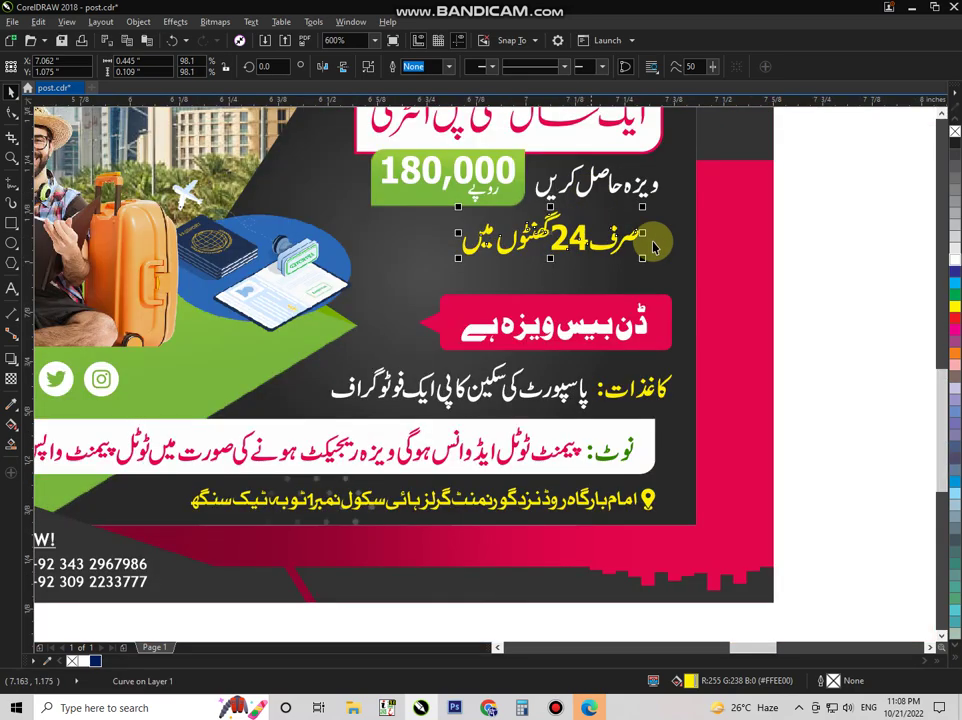
Enlarge the pink Urdu banner together with the documents line below it to about 0.938 inches wide.
drag(846, 270, 286, 408)
drag(325, 289, 296, 279)
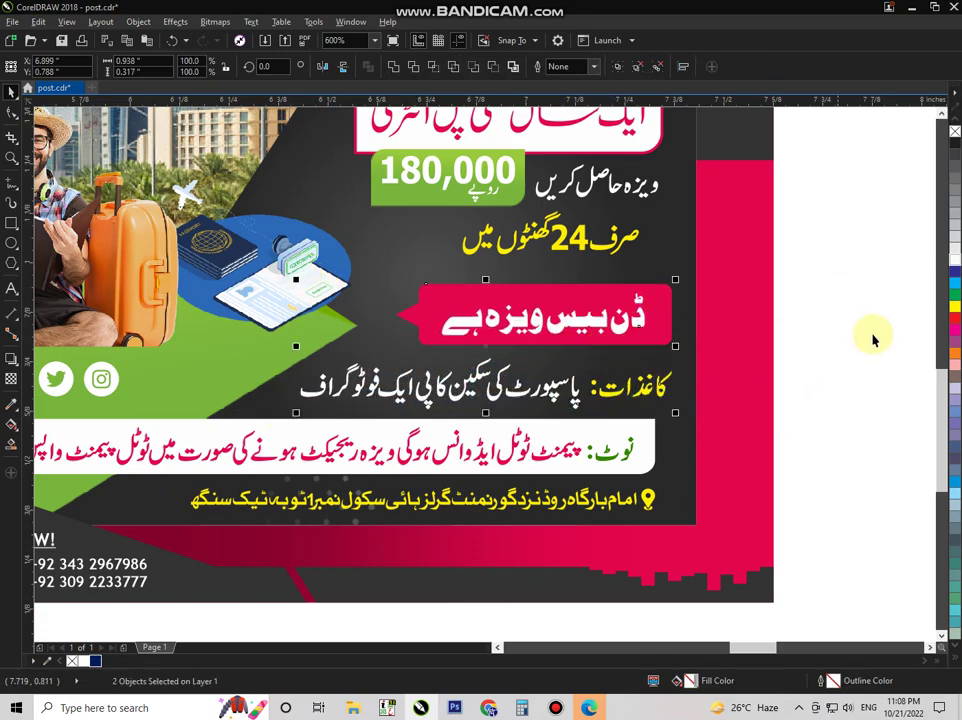
click(820, 463)
Enlarge the yellow address line and its location pin to about 1.385 inches wide as one group.
drag(836, 440, 133, 552)
drag(827, 468, 103, 521)
key(ctrl+g)
scroll(650, 556, down, 1)
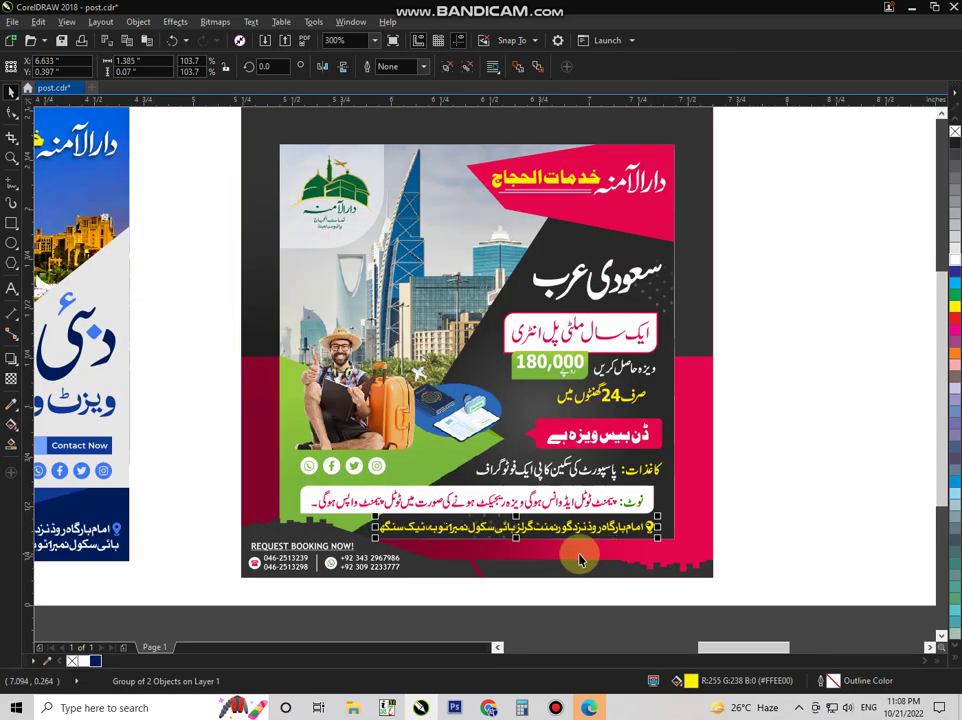
Enlarge the REQUEST BOOKING NOW! contact block on the Saudi Arabia poster to about 0.811 inches wide.
key(F2)
drag(209, 590, 462, 494)
drag(133, 531, 832, 345)
drag(722, 380, 749, 356)
scroll(391, 539, down, 2)
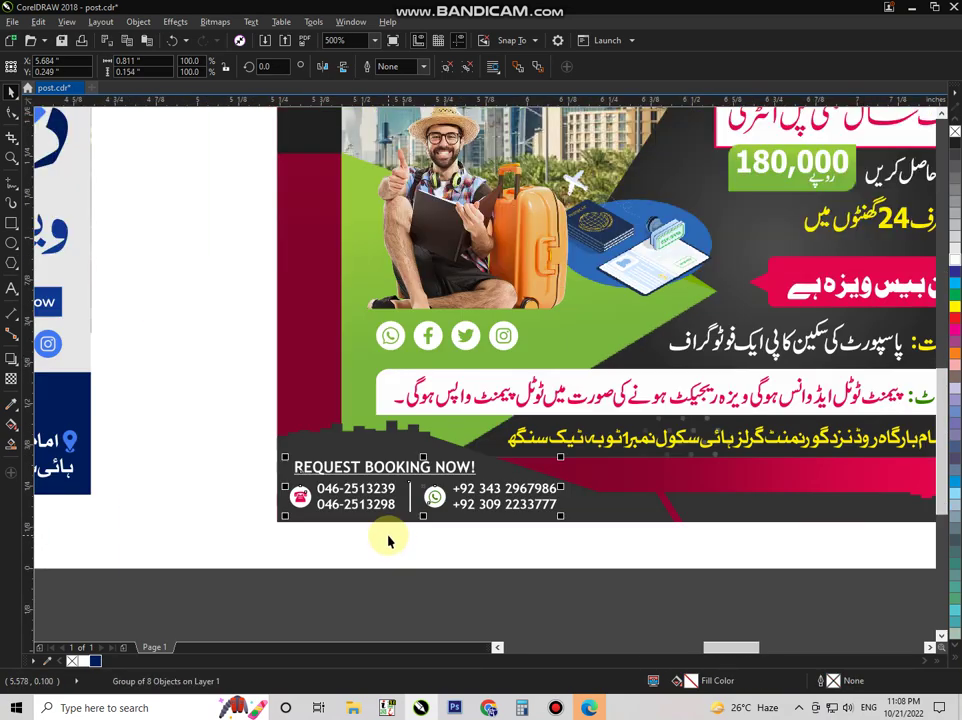
scroll(389, 541, down, 2)
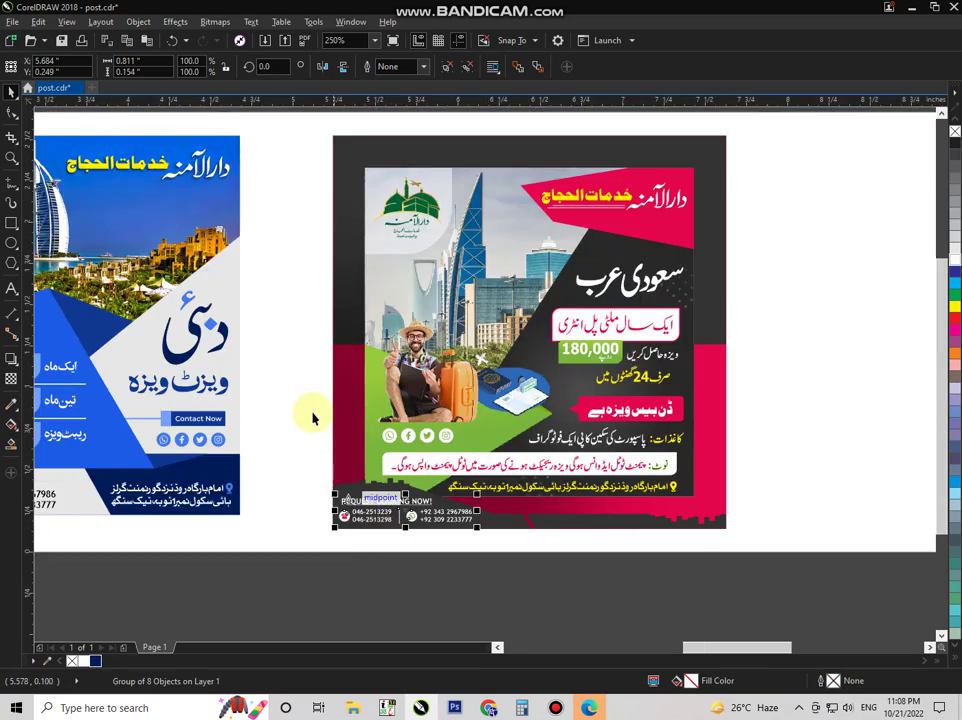
click(716, 418)
key(F4)
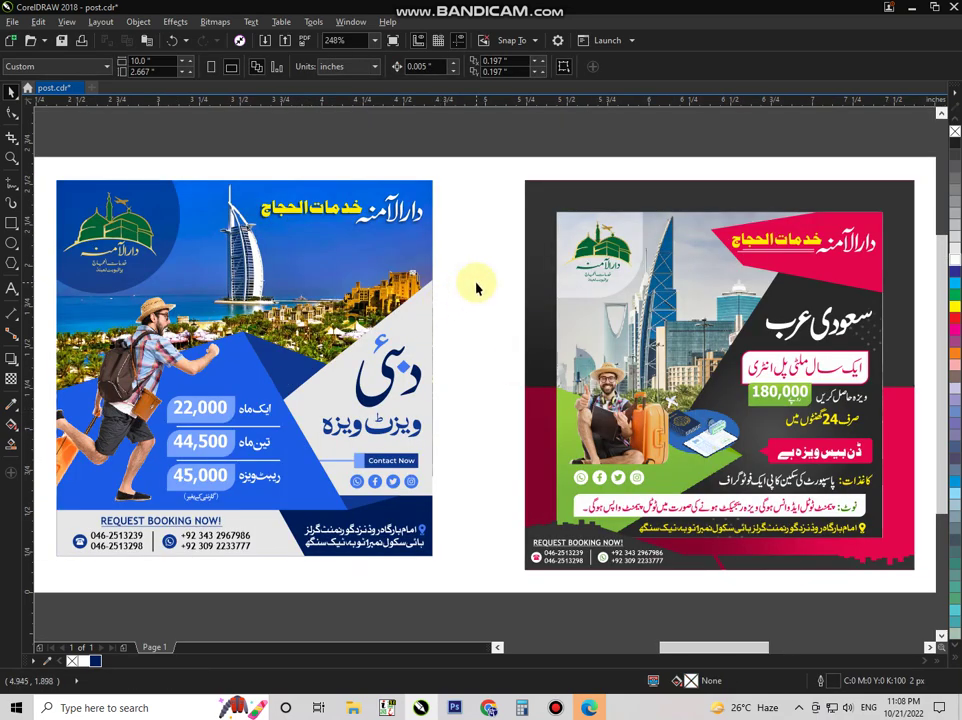
key(ctrl+s)
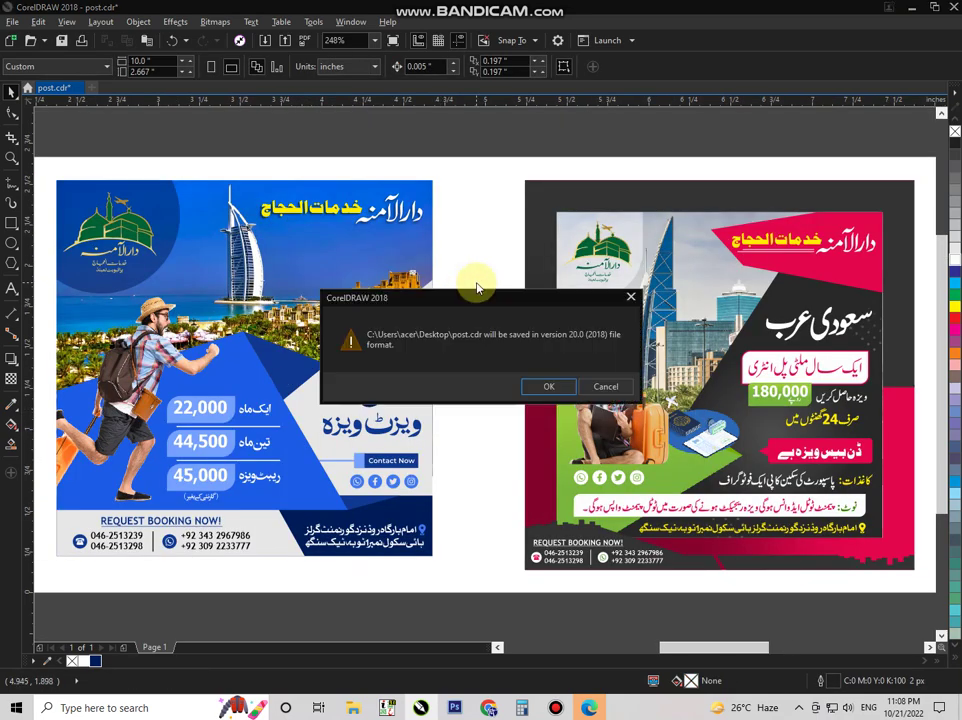
click(599, 389)
click(163, 72)
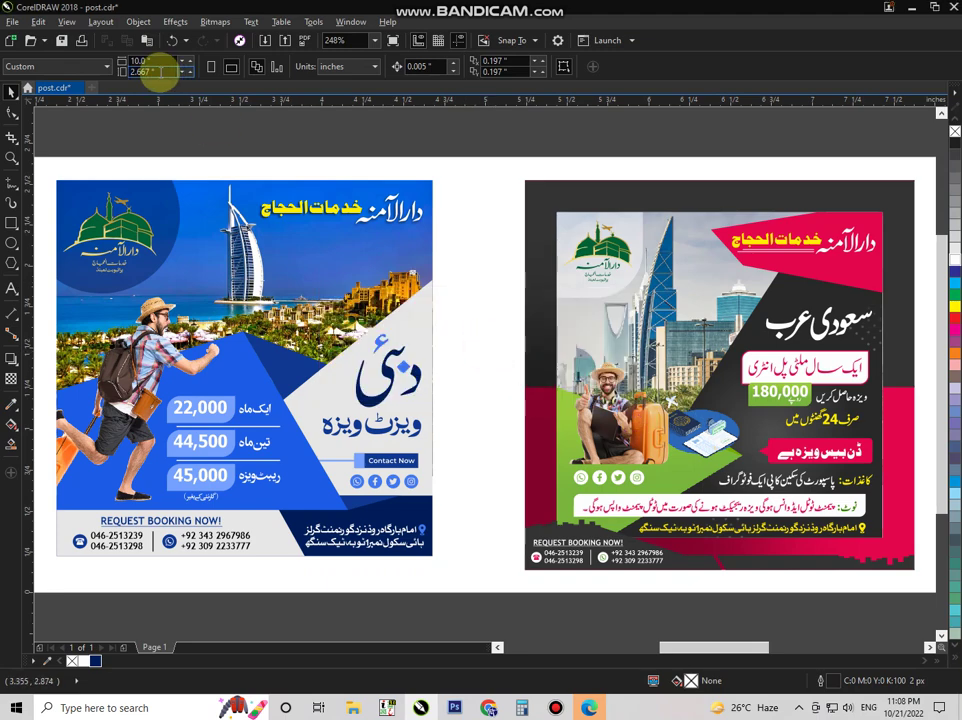
Save the drawing on the Desktop as post.cdr in CorelDRAW version 11.0 format, replacing the existing file.
click(14, 22)
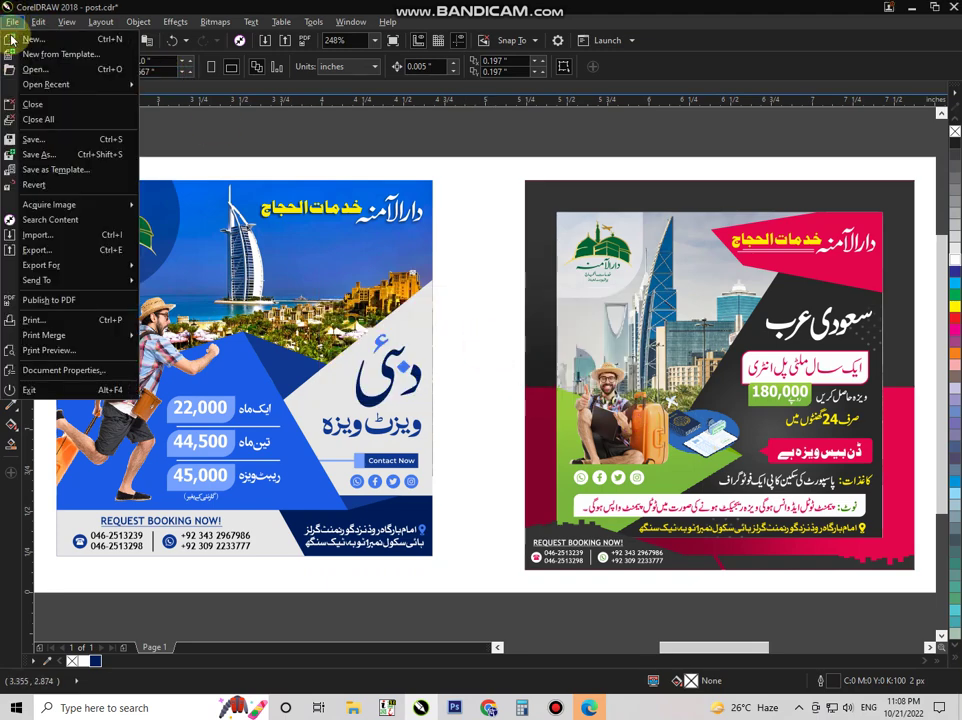
click(30, 155)
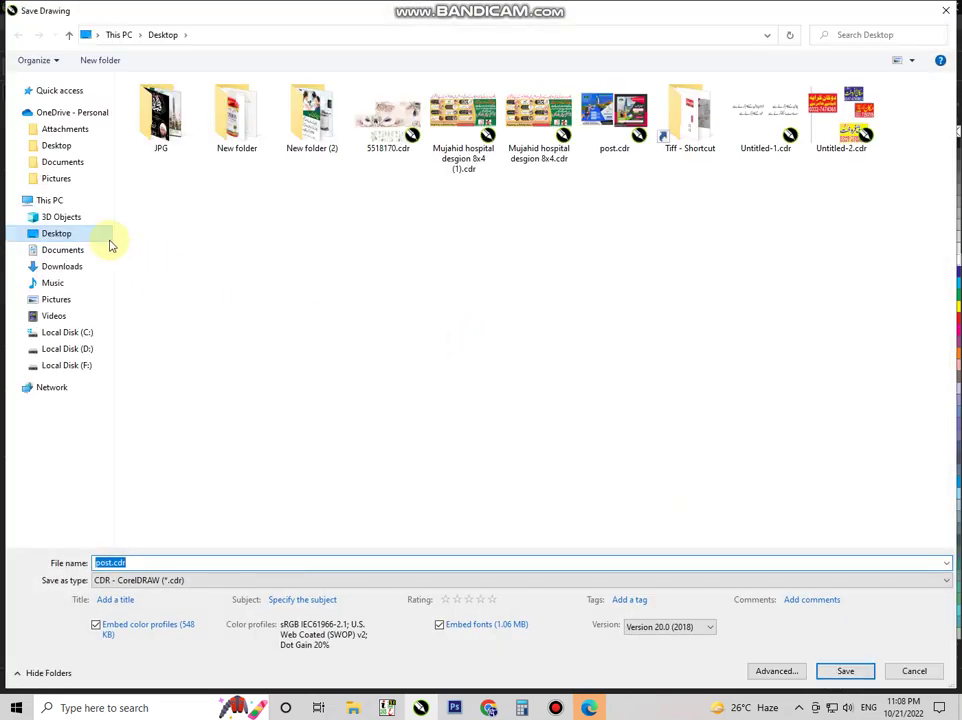
click(682, 626)
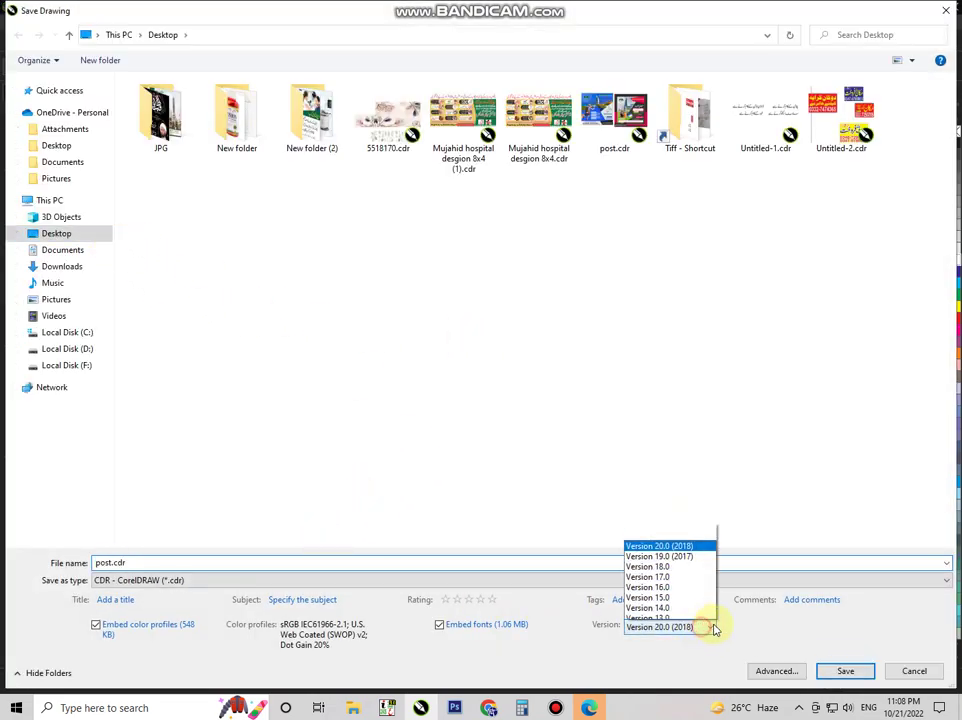
click(683, 613)
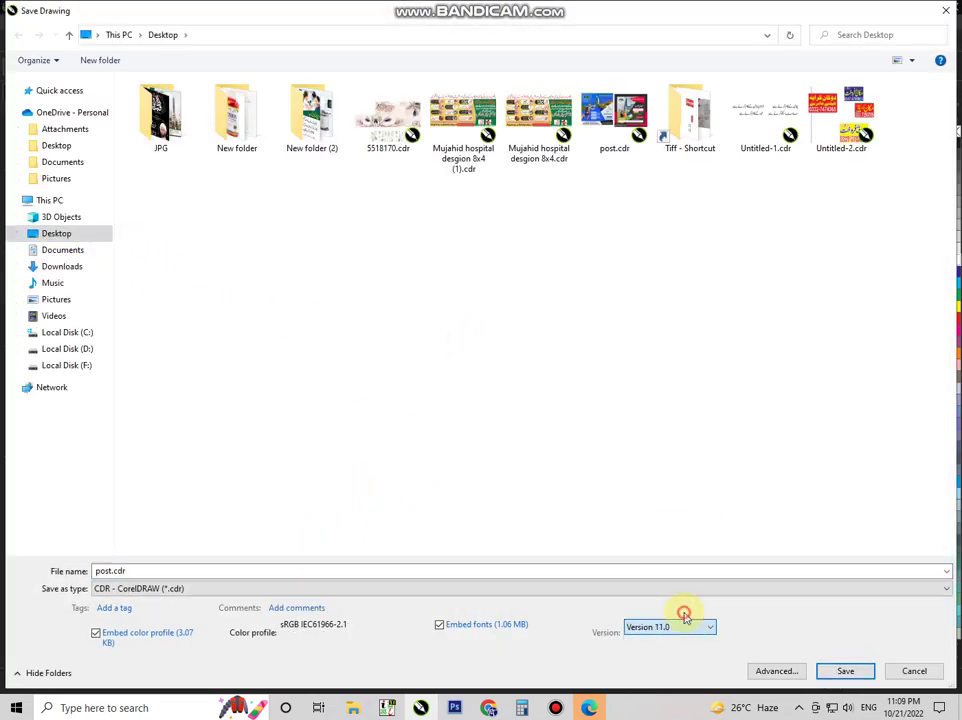
click(846, 671)
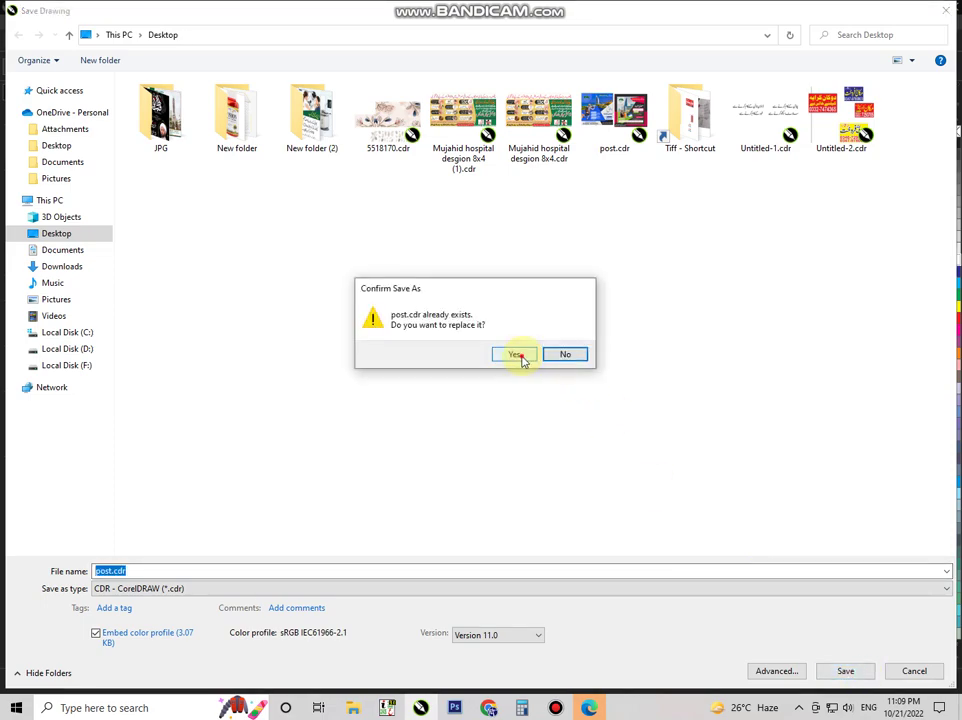
click(521, 354)
click(521, 393)
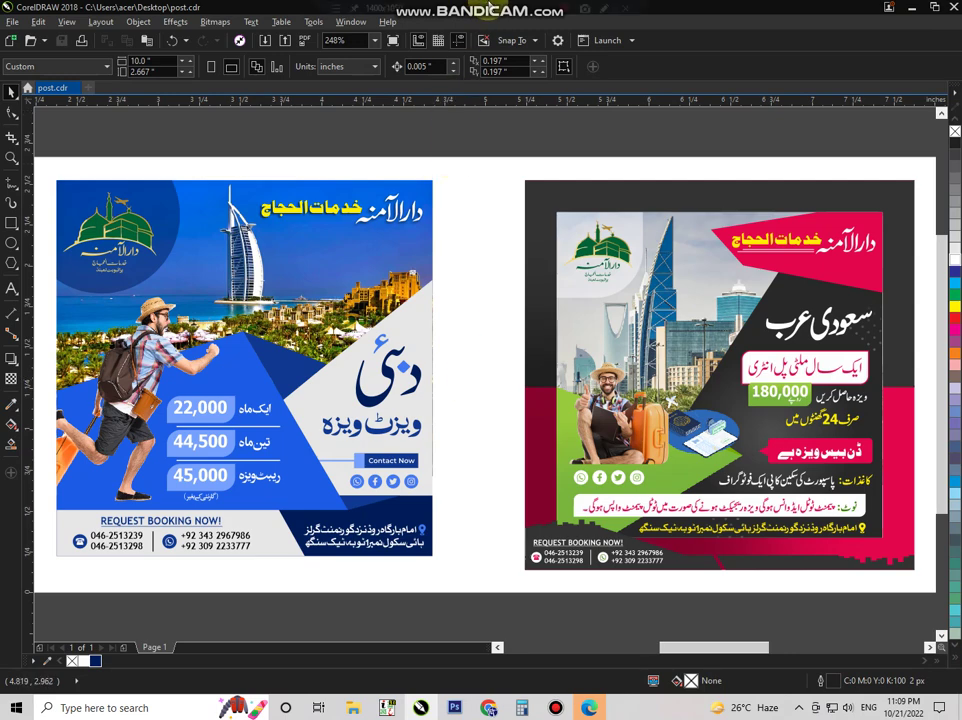
mouse_move(537, 11)
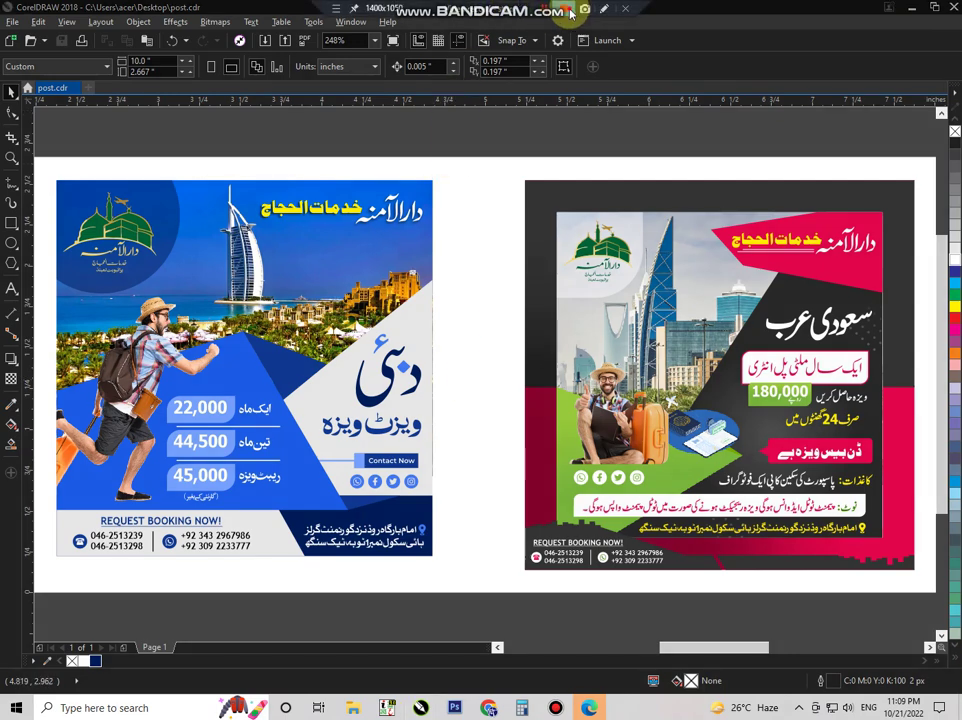